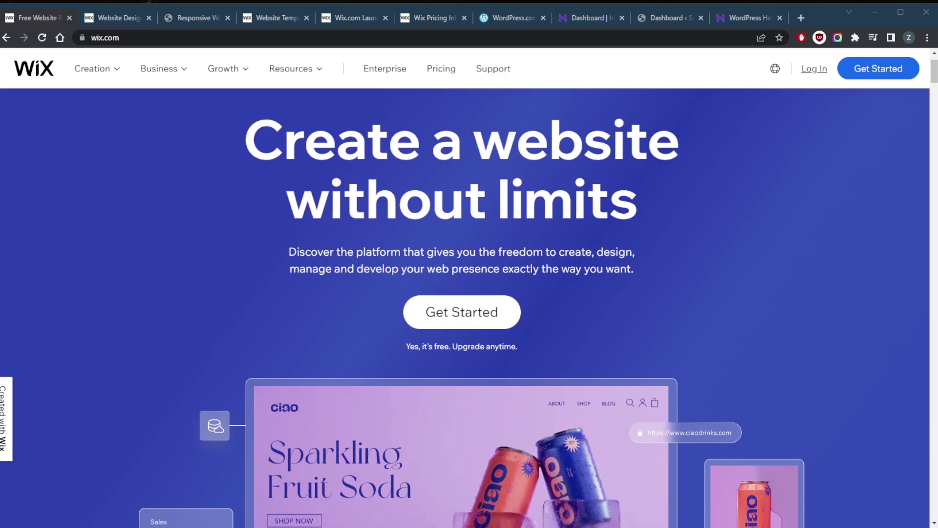
Switch from wix.com to the WordPress.com homepage tab to compare the two builders
{"action": "key", "text": "ctrl+7"}
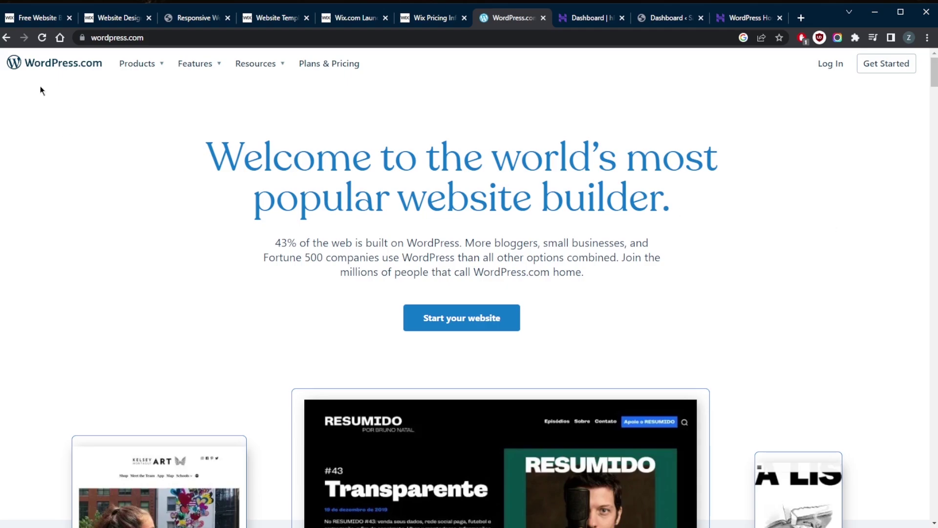
Go back to the Wix homepage, 'Create a website without limits'
{"action": "left_click", "coordinate": [41, 18]}
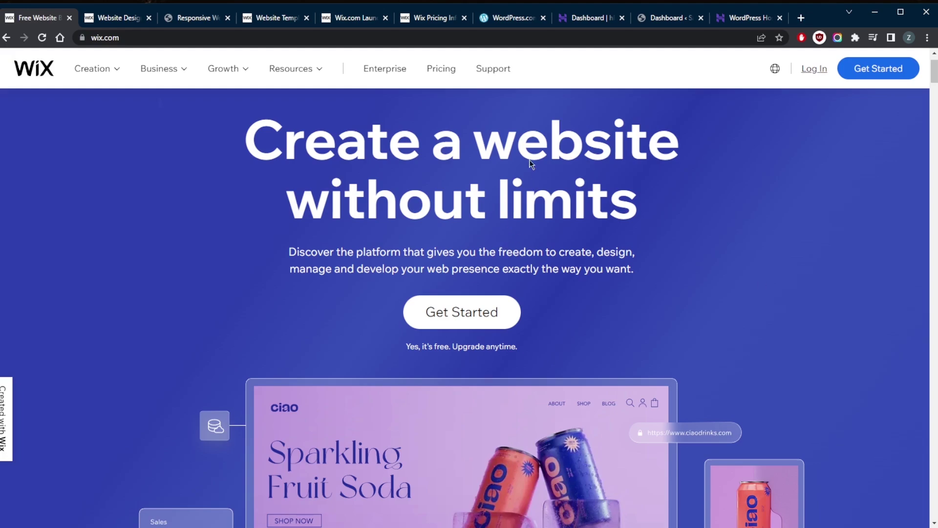
Flip between the Hostinger dashboard and the sample site's WordPress admin dashboard
{"action": "left_click", "coordinate": [593, 16]}
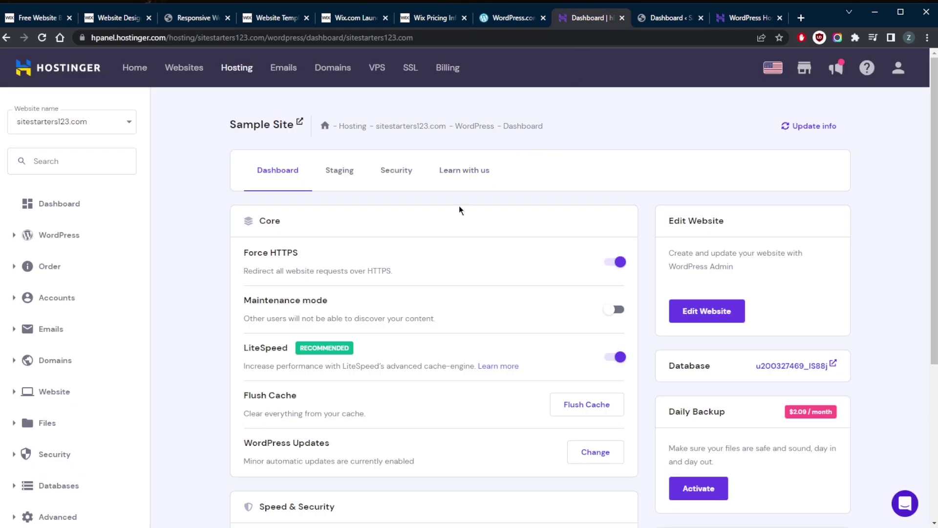
{"action": "left_click", "coordinate": [665, 18]}
{"action": "left_click", "coordinate": [584, 18]}
{"action": "left_click", "coordinate": [660, 12]}
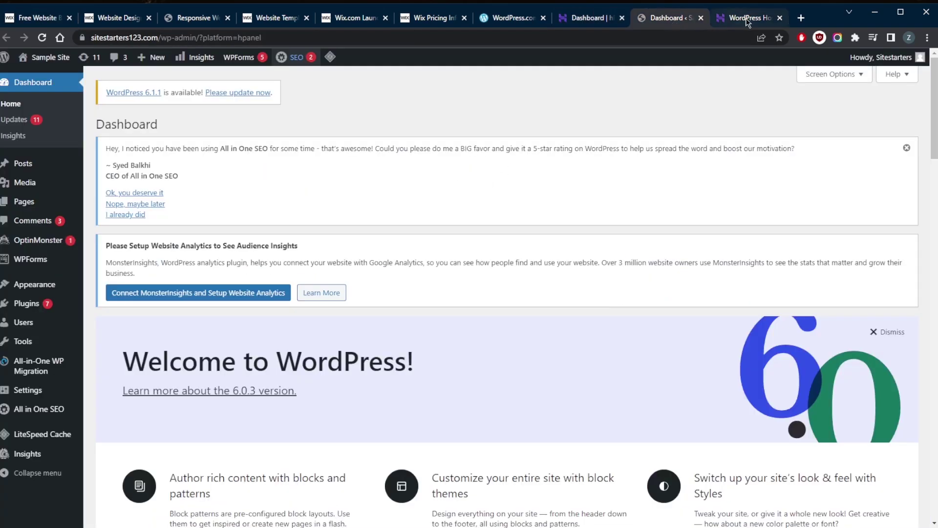
Bring up Hostinger's WordPress hosting plans, from Starter at $1.99/mo to Pro at $11.59/mo
{"action": "left_click", "coordinate": [723, 19]}
{"action": "left_click", "coordinate": [682, 19]}
{"action": "left_click", "coordinate": [600, 18]}
{"action": "left_click", "coordinate": [747, 17]}
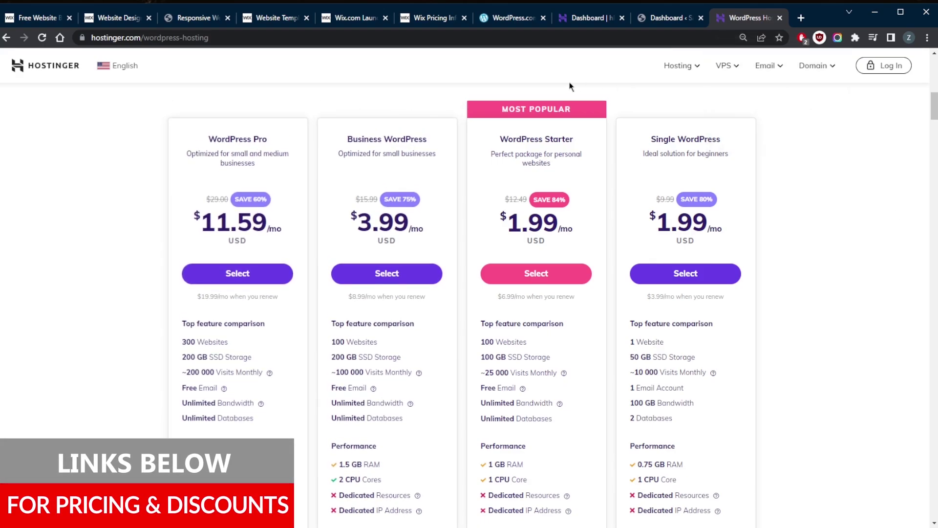
Browse Wix's All Website Templates gallery, including Photographer, Chef Restaurant and Illustrator templates
{"action": "left_click", "coordinate": [508, 21]}
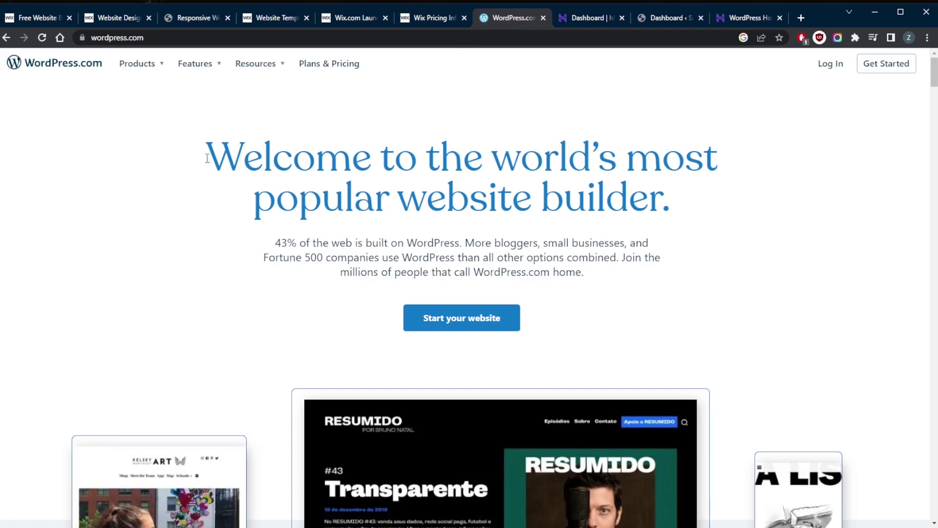
{"action": "left_click", "coordinate": [36, 19]}
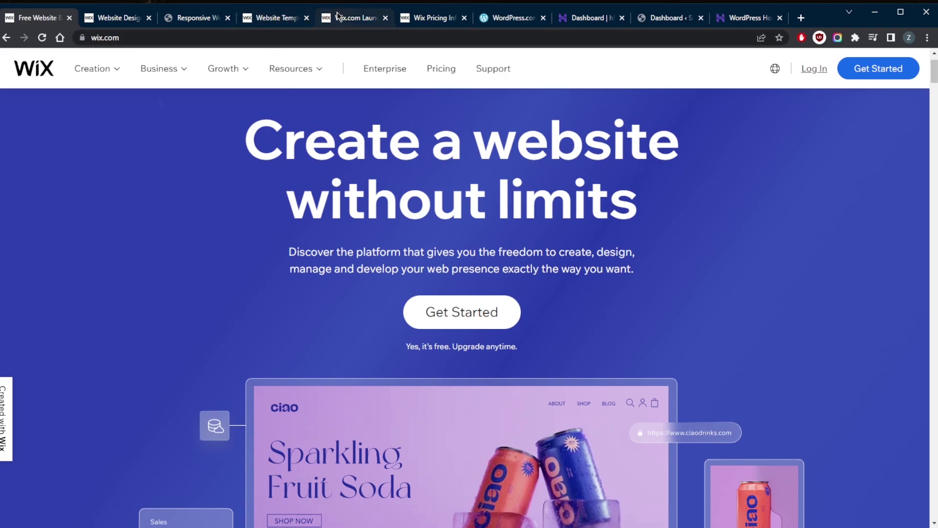
{"action": "left_click", "coordinate": [295, 17]}
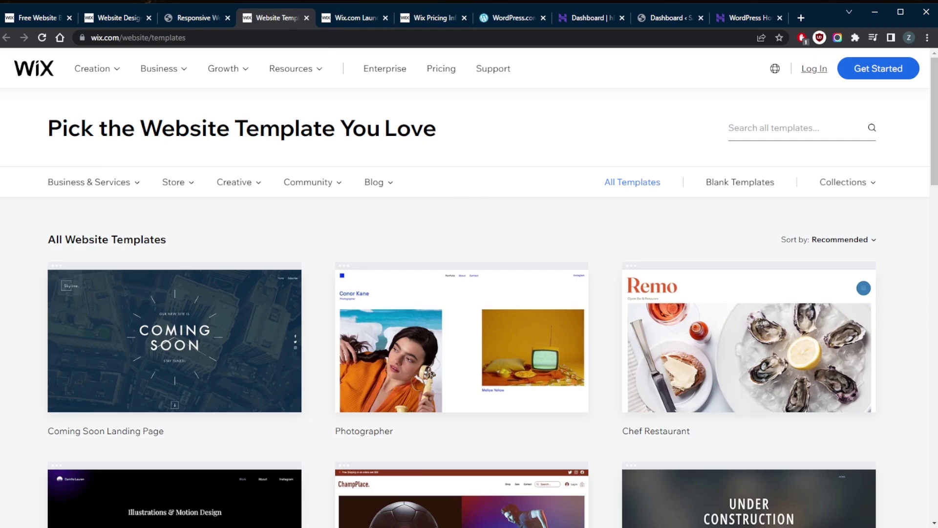
{"action": "scroll", "coordinate": [459, 268], "scroll_direction": "down", "scroll_amount": 9}
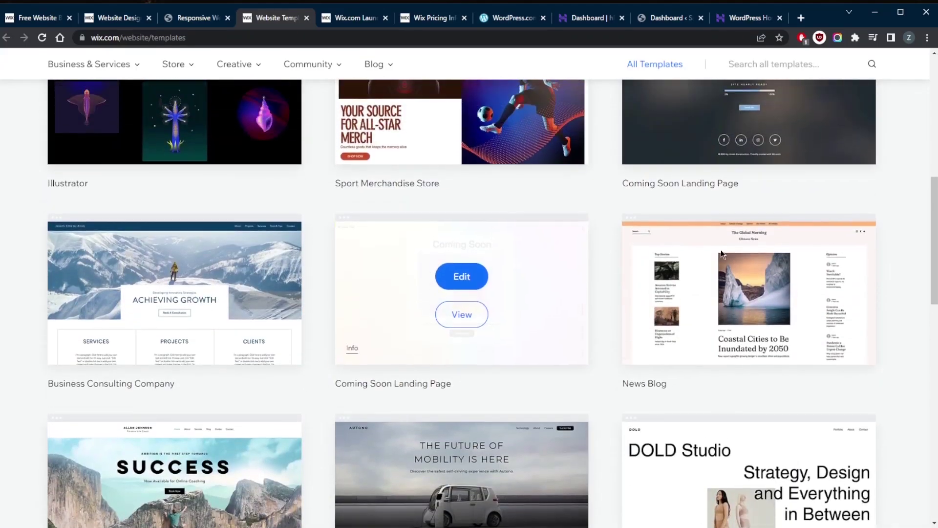
{"action": "scroll", "coordinate": [439, 275], "scroll_direction": "down", "scroll_amount": 6}
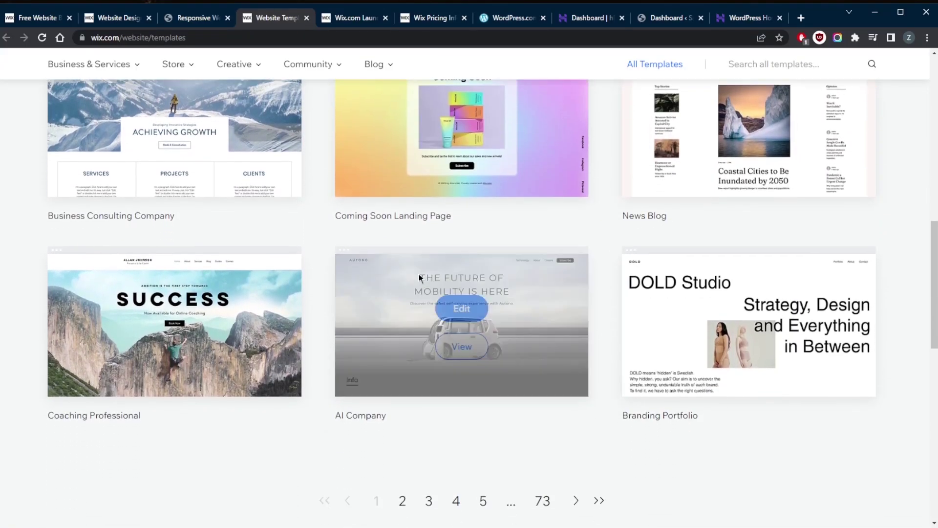
{"action": "scroll", "coordinate": [418, 273], "scroll_direction": "up", "scroll_amount": 8}
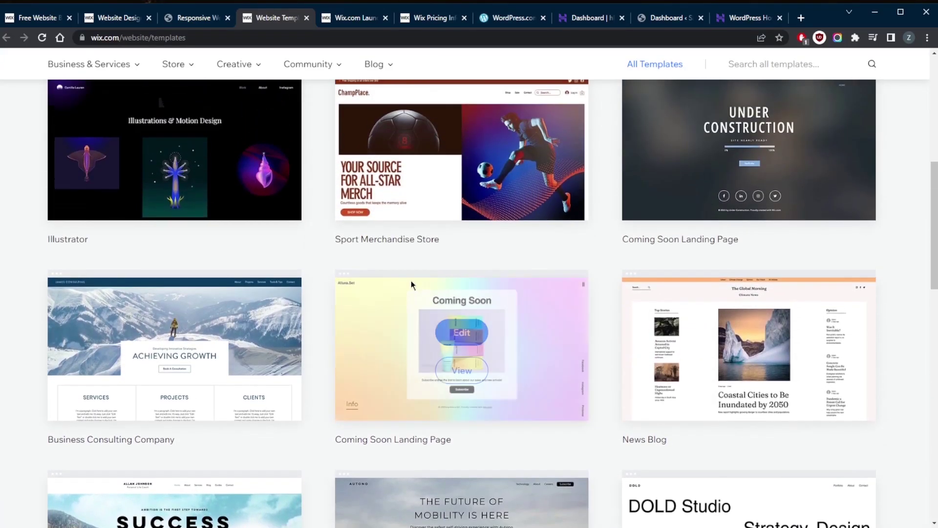
{"action": "scroll", "coordinate": [391, 303], "scroll_direction": "up", "scroll_amount": 5}
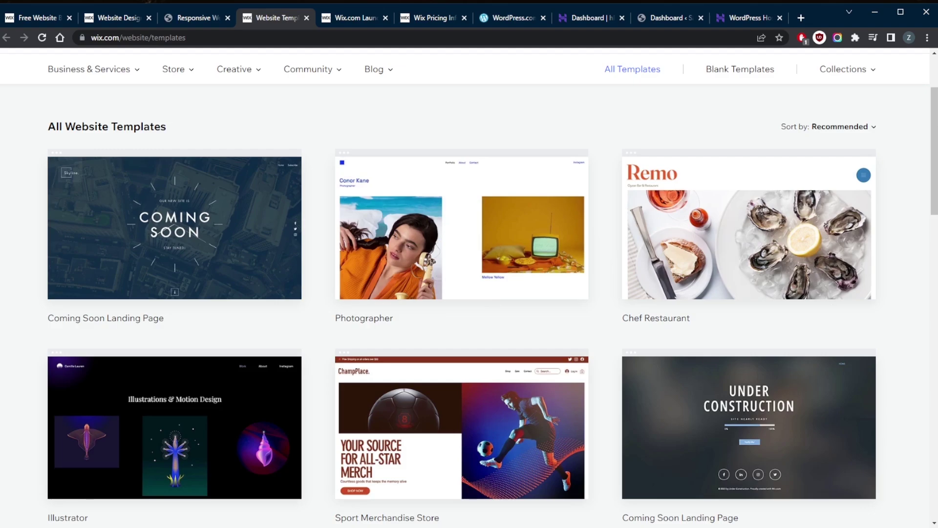
Read Wix's ADI launch press release, then return to the WordPress.com homepage
{"action": "left_click", "coordinate": [356, 20]}
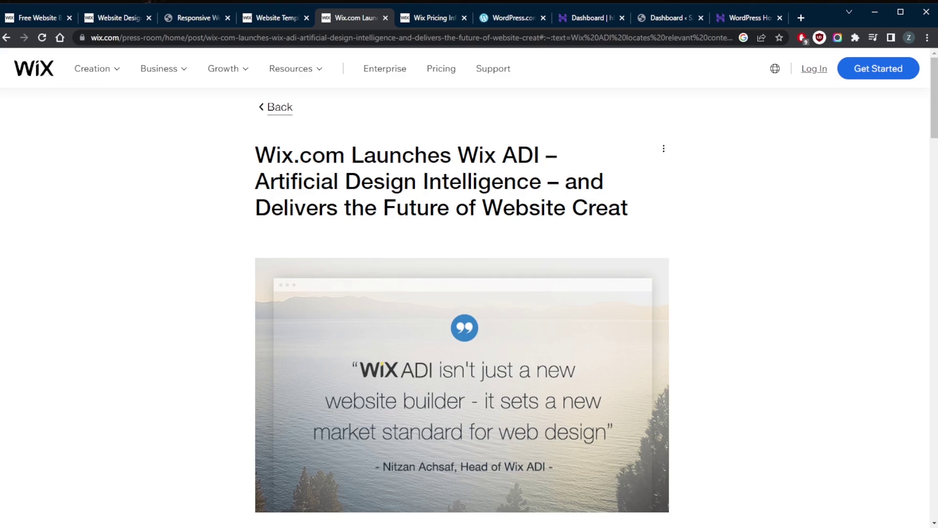
{"action": "left_click", "coordinate": [515, 18]}
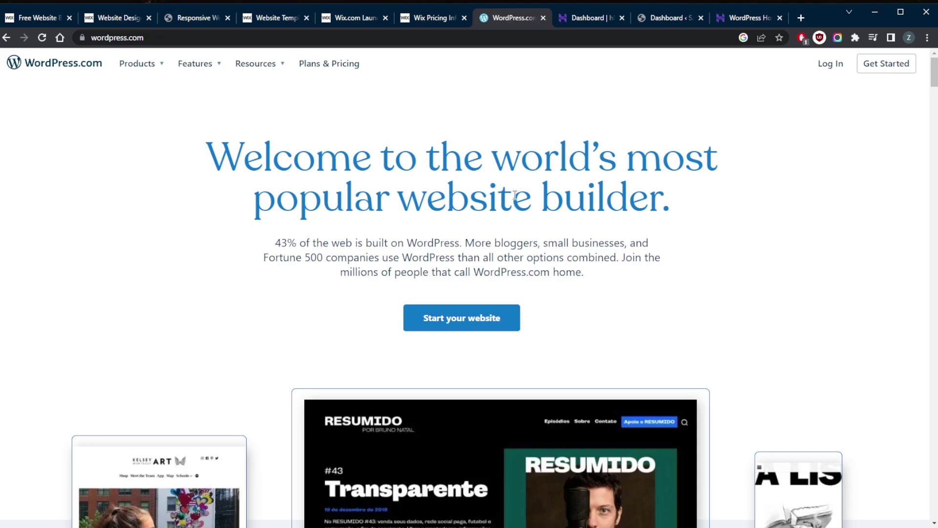
Browse the WordPress.com themes gallery from the Products menu
{"action": "mouse_move", "coordinate": [139, 63]}
{"action": "left_click", "coordinate": [193, 126]}
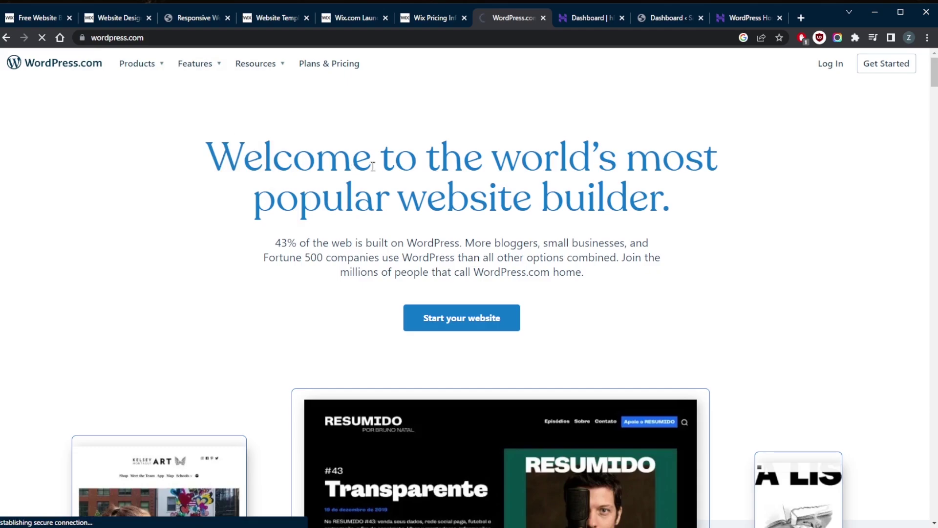
{"action": "scroll", "coordinate": [616, 329], "scroll_direction": "down", "scroll_amount": 2}
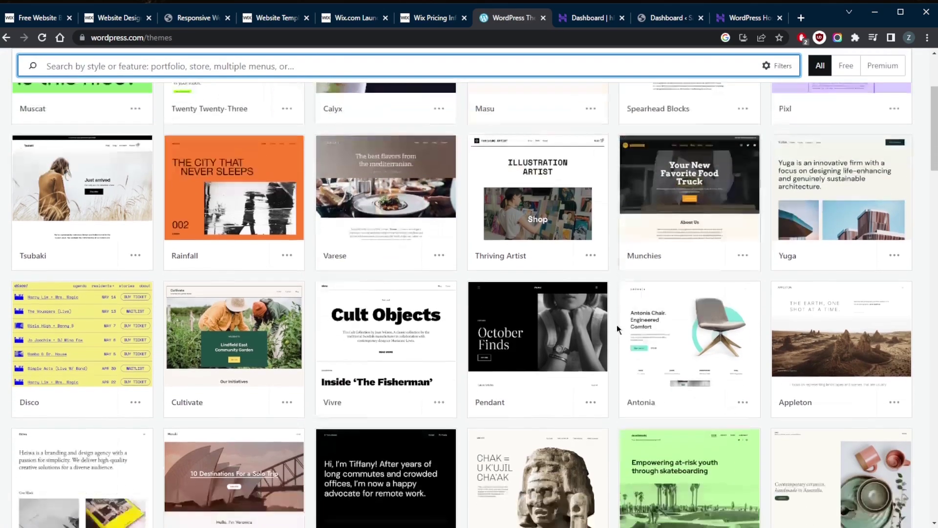
{"action": "scroll", "coordinate": [616, 325], "scroll_direction": "up", "scroll_amount": 3}
Inspect the home template header and global styles in the site editor, ending on Wix's design page
{"action": "mouse_move", "coordinate": [659, 306]}
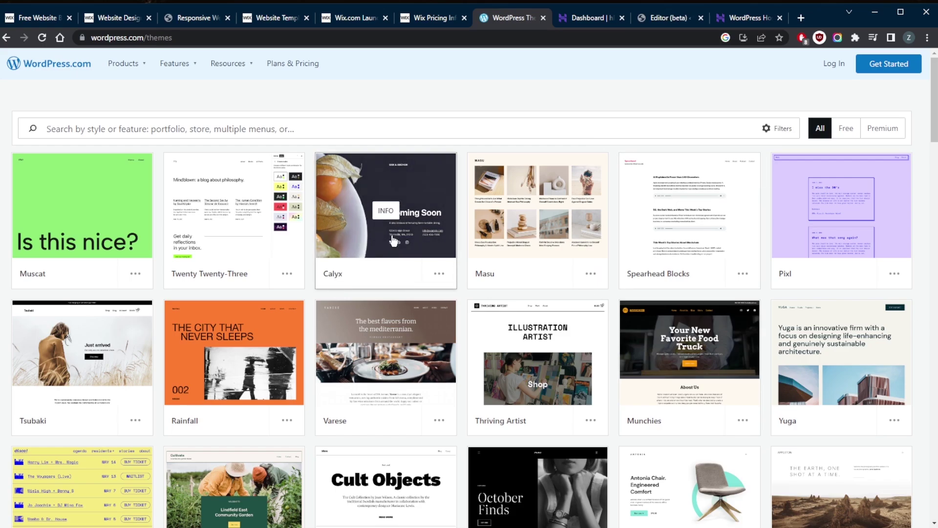
{"action": "left_click", "coordinate": [655, 22]}
{"action": "left_click", "coordinate": [567, 200]}
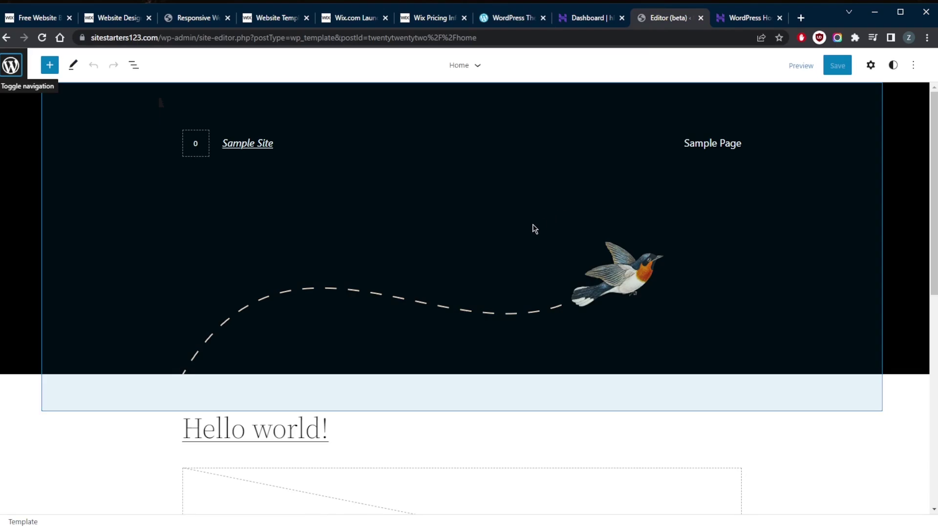
{"action": "scroll", "coordinate": [535, 232], "scroll_direction": "down", "scroll_amount": 7}
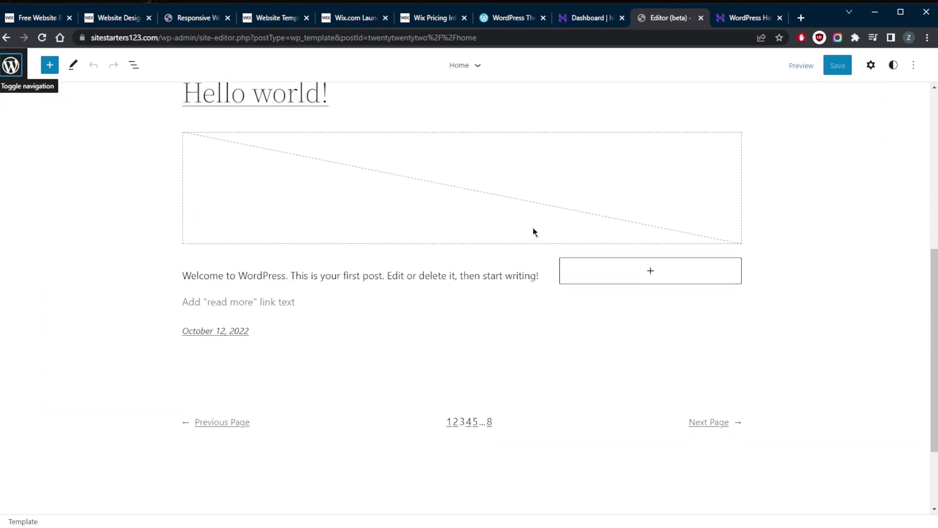
{"action": "scroll", "coordinate": [535, 232], "scroll_direction": "up", "scroll_amount": 7}
{"action": "left_click", "coordinate": [28, 105]}
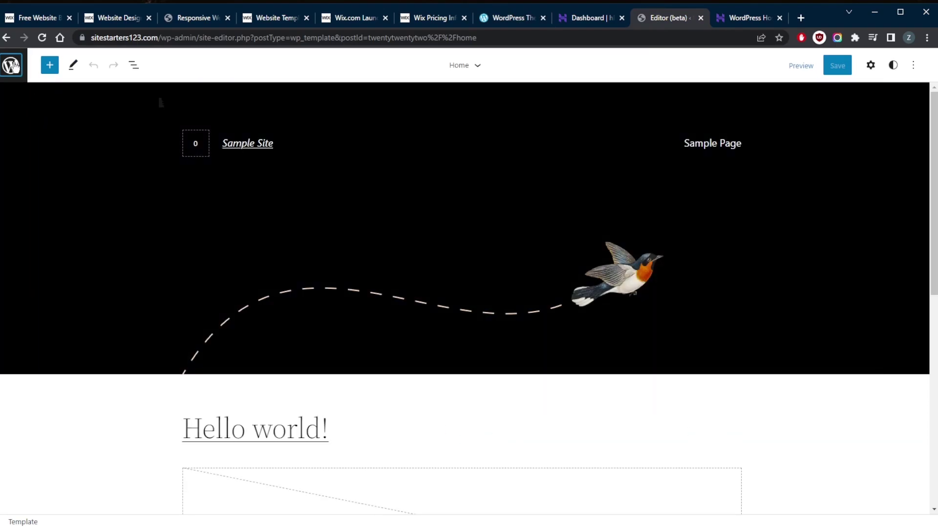
{"action": "left_click", "coordinate": [20, 67]}
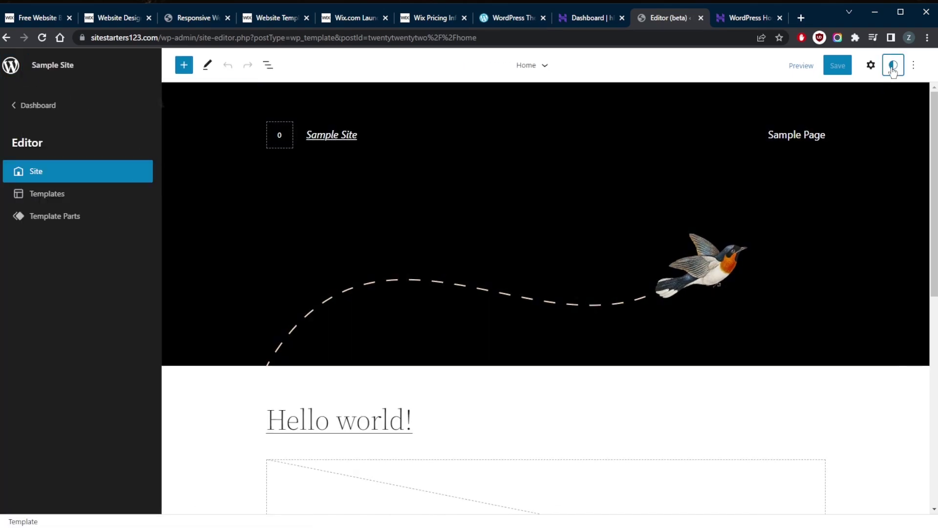
{"action": "left_click", "coordinate": [892, 64]}
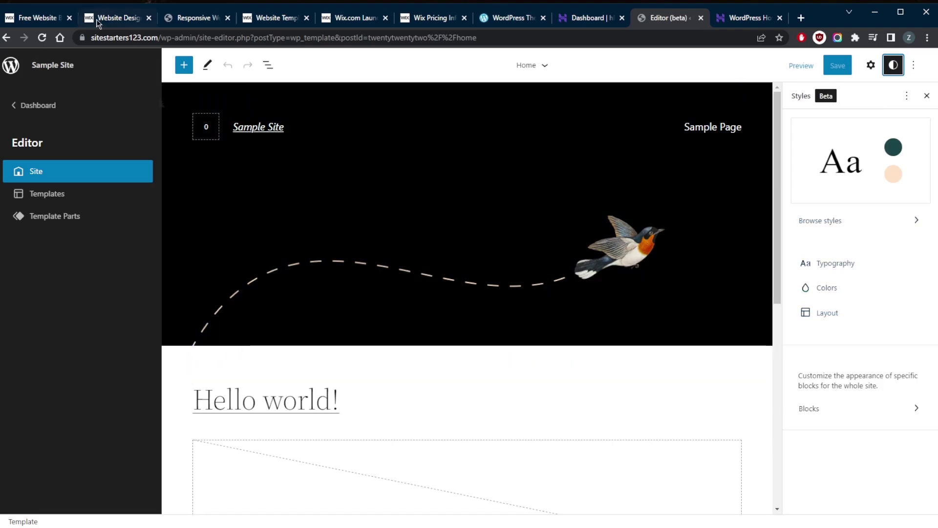
{"action": "left_click", "coordinate": [105, 18]}
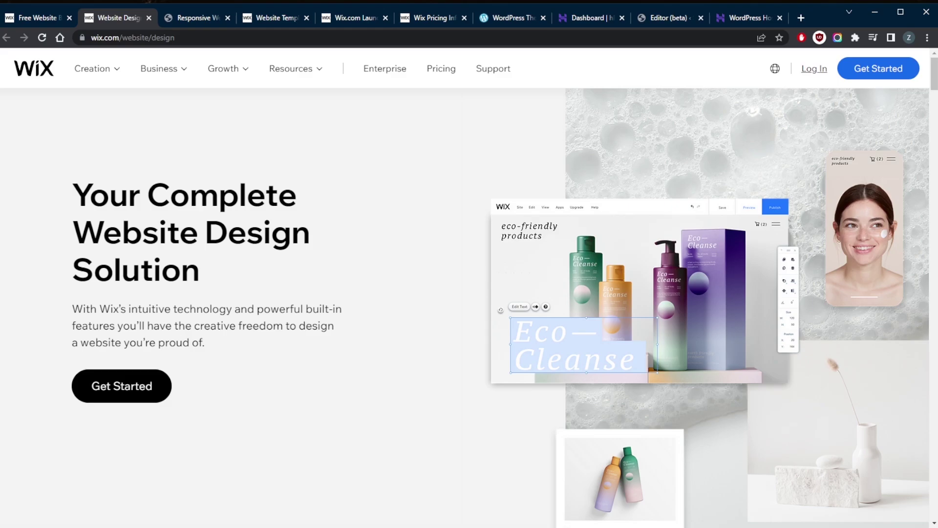
Browse the Wix templates gallery and show the Fashion & Clothing store templates
{"action": "key", "text": "ctrl+4"}
{"action": "scroll", "coordinate": [483, 291], "scroll_direction": "up", "scroll_amount": 1}
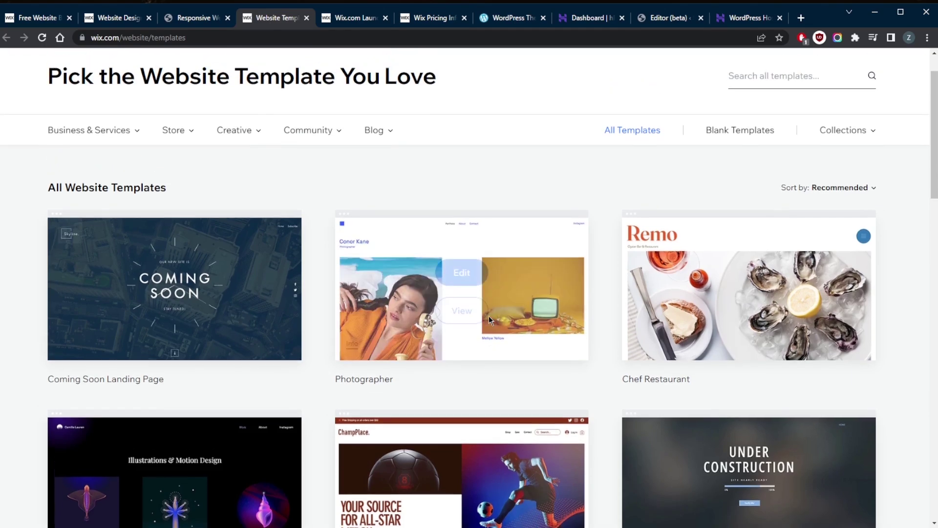
{"action": "scroll", "coordinate": [491, 318], "scroll_direction": "down", "scroll_amount": 1}
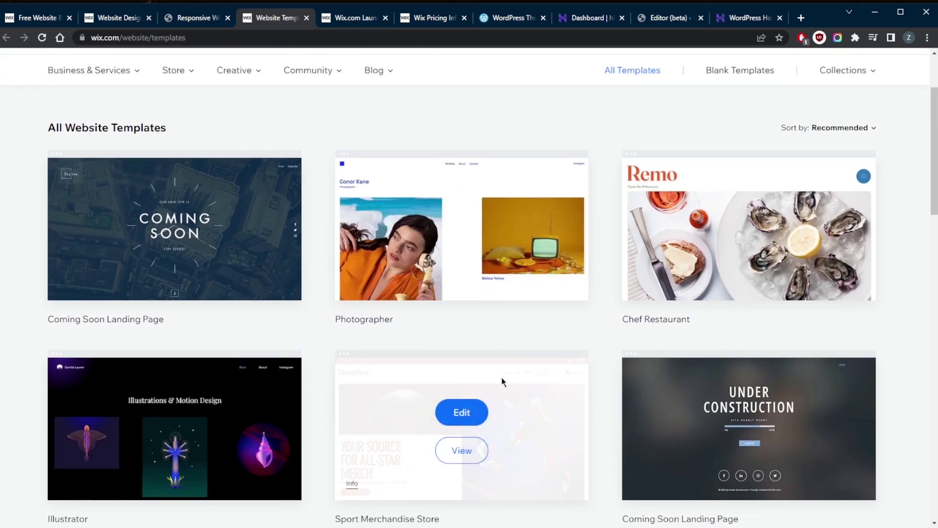
{"action": "scroll", "coordinate": [488, 362], "scroll_direction": "down", "scroll_amount": 2}
{"action": "scroll", "coordinate": [425, 364], "scroll_direction": "up", "scroll_amount": 4}
{"action": "mouse_move", "coordinate": [178, 185]}
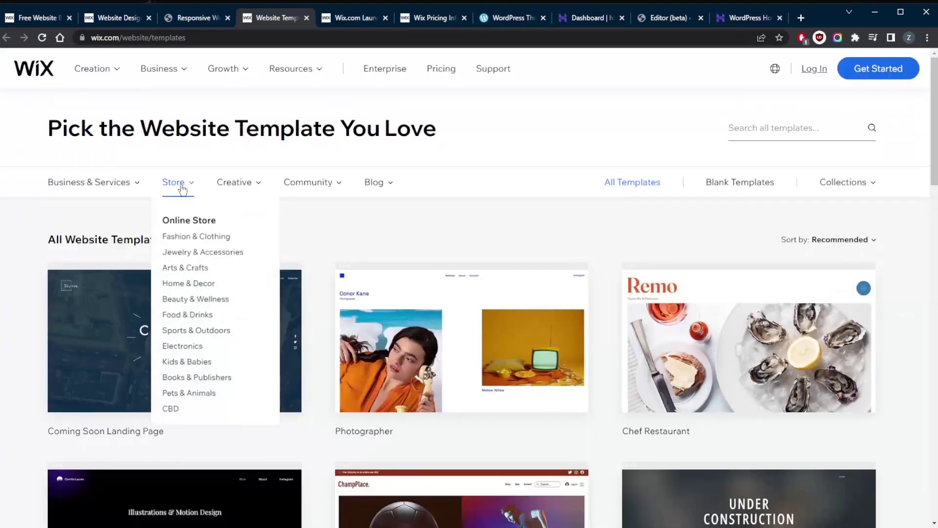
{"action": "left_click", "coordinate": [211, 238]}
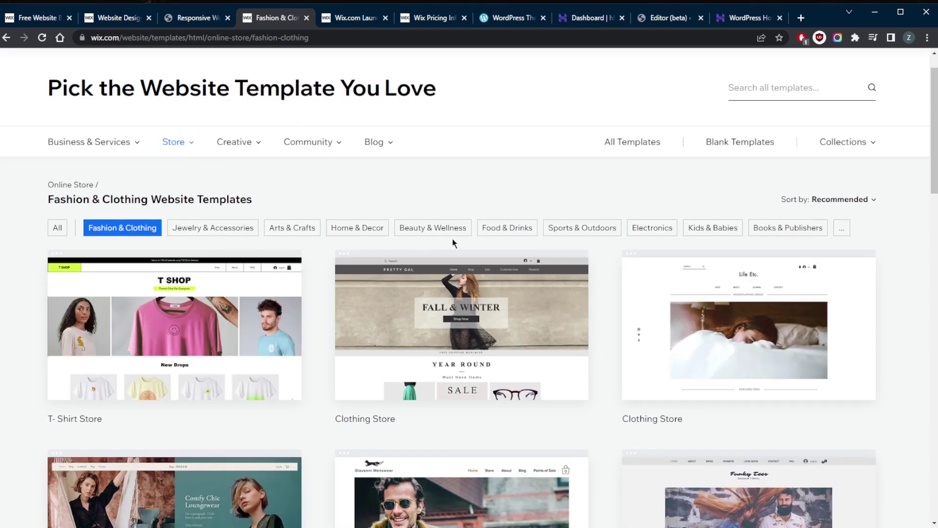
{"action": "scroll", "coordinate": [451, 239], "scroll_direction": "down", "scroll_amount": 3}
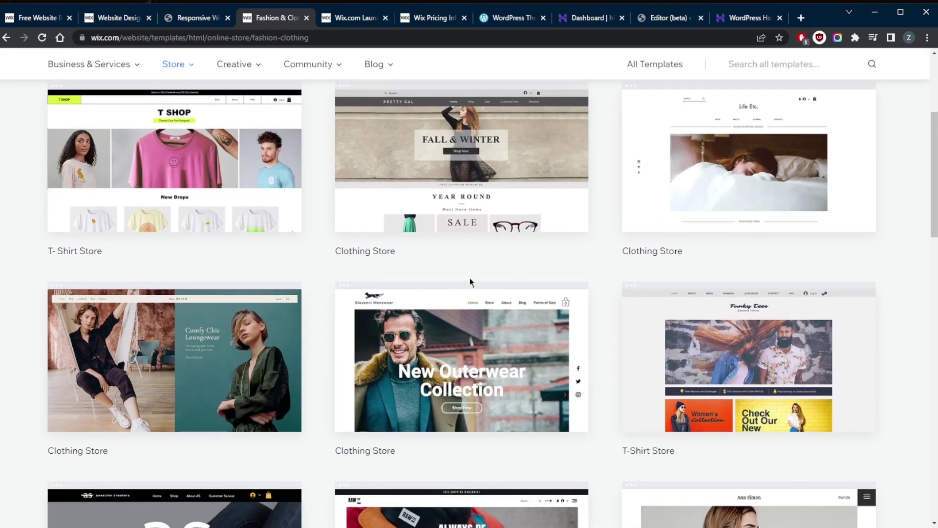
{"action": "mouse_move", "coordinate": [75, 336]}
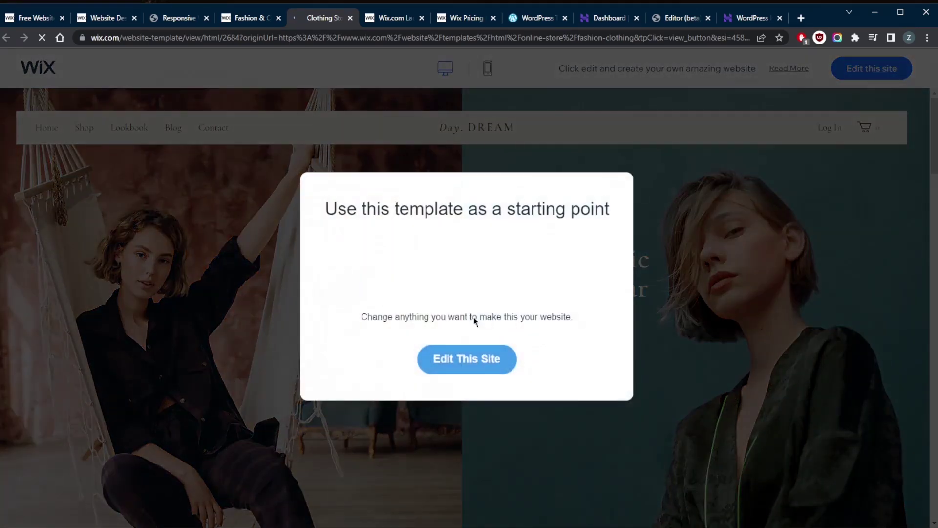
Dismiss the 'Use this template' prompt, scroll the Clothing Store preview, then return to the ADI article
{"action": "left_click", "coordinate": [619, 184]}
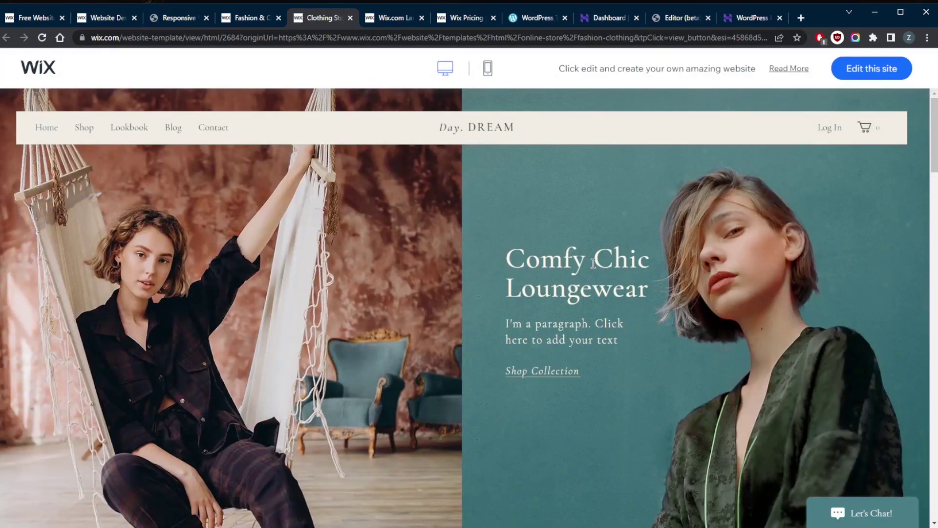
{"action": "scroll", "coordinate": [593, 264], "scroll_direction": "down", "scroll_amount": 10}
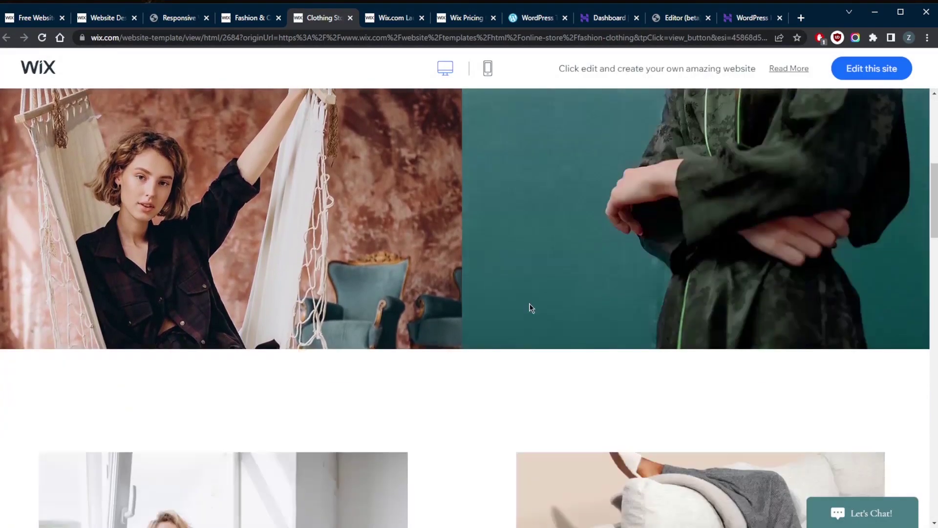
{"action": "scroll", "coordinate": [461, 300], "scroll_direction": "up", "scroll_amount": 5}
{"action": "scroll", "coordinate": [458, 306], "scroll_direction": "down", "scroll_amount": 9}
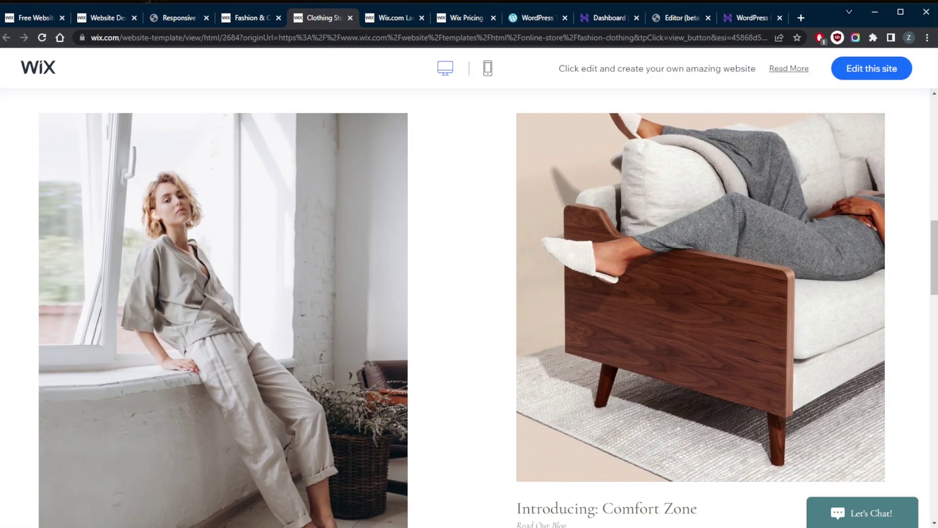
{"action": "key", "text": "ctrl+Tab"}
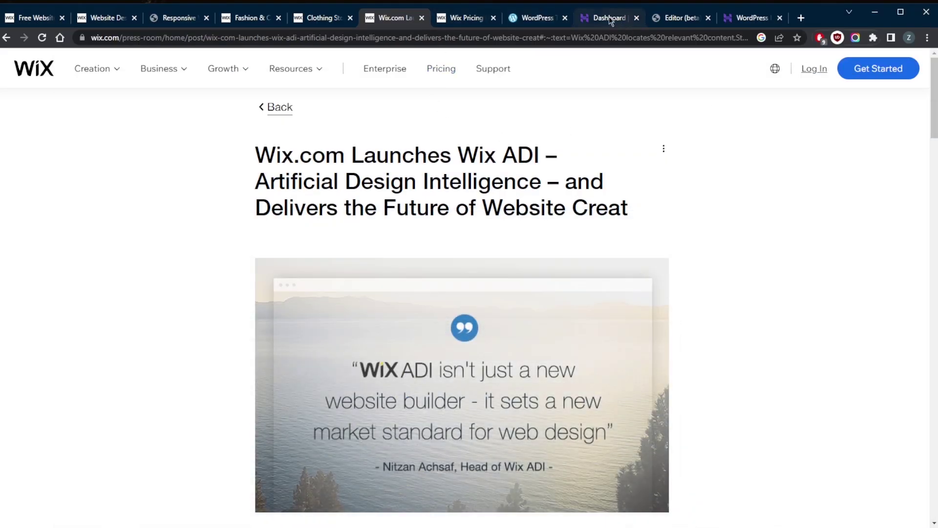
Return to Hostinger's hPanel dashboard for the WordPress sample site
{"action": "left_click", "coordinate": [610, 19]}
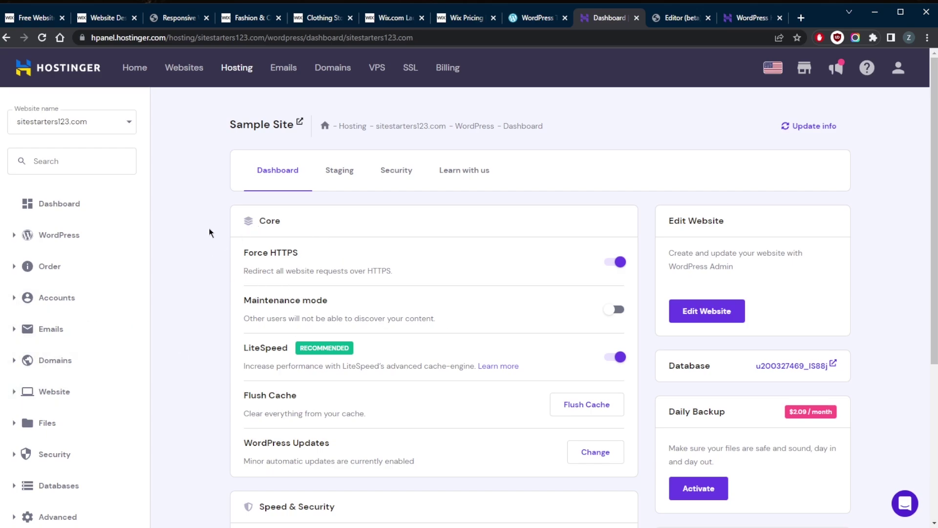
Open hPanel's Website > Auto Installer page listing the installed WordPress app and WordPress, WooCommerce, Joomla choices
{"action": "scroll", "coordinate": [210, 227], "scroll_direction": "down", "scroll_amount": 3}
{"action": "scroll", "coordinate": [157, 287], "scroll_direction": "up", "scroll_amount": 2}
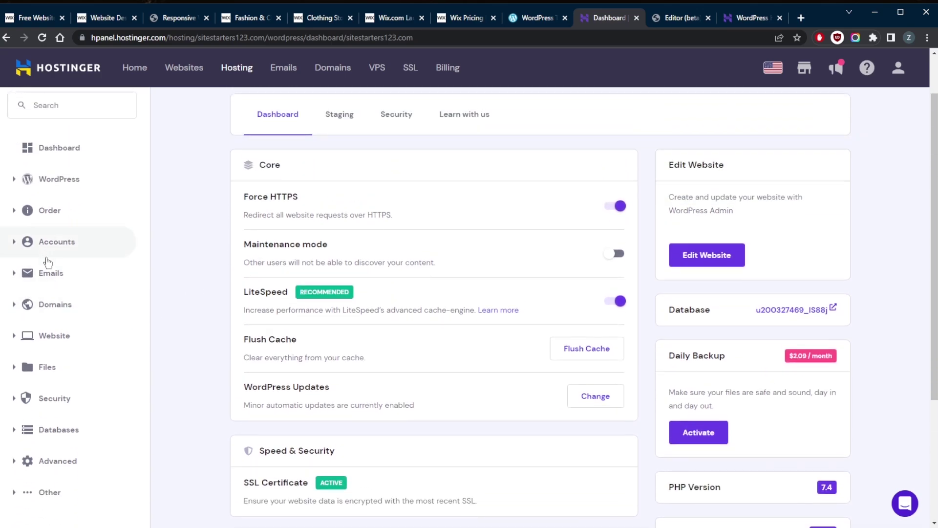
{"action": "left_click", "coordinate": [22, 337]}
{"action": "left_click", "coordinate": [73, 366]}
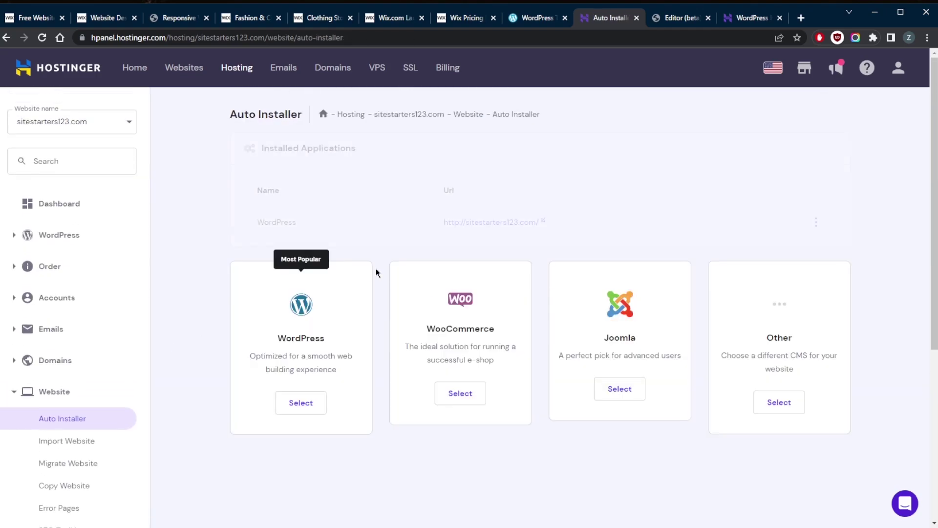
{"action": "scroll", "coordinate": [315, 271], "scroll_direction": "down", "scroll_amount": 1}
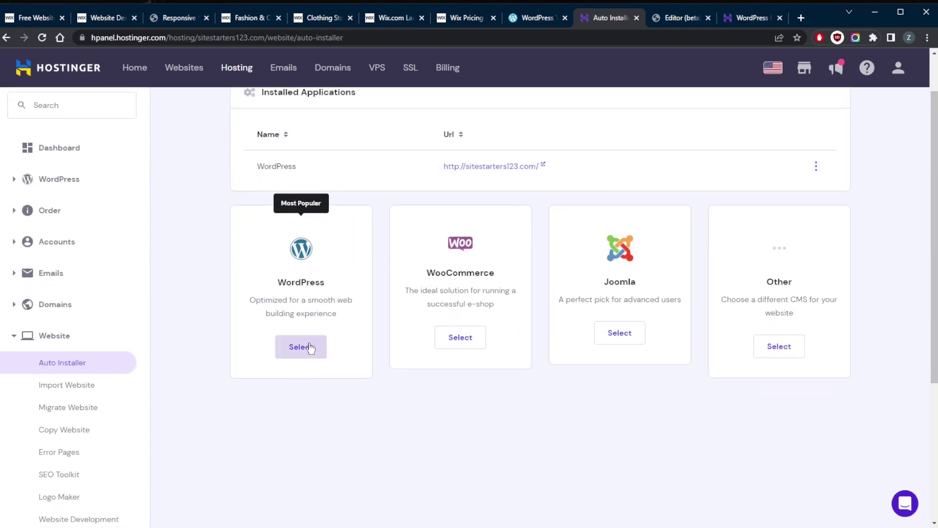
{"action": "left_click", "coordinate": [676, 20]}
Start a new WordPress post and browse the block inserter's featured patterns like Subscribe callout
{"action": "left_click", "coordinate": [11, 66]}
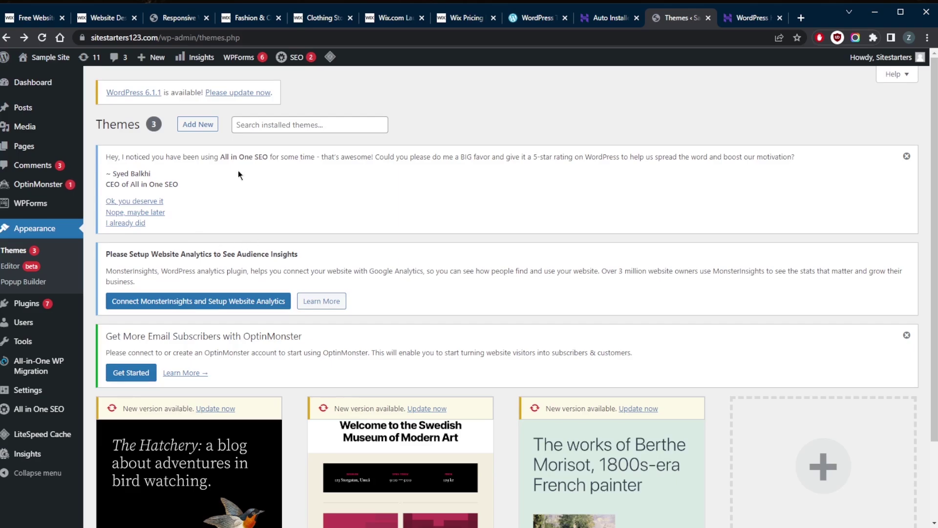
{"action": "mouse_move", "coordinate": [30, 108]}
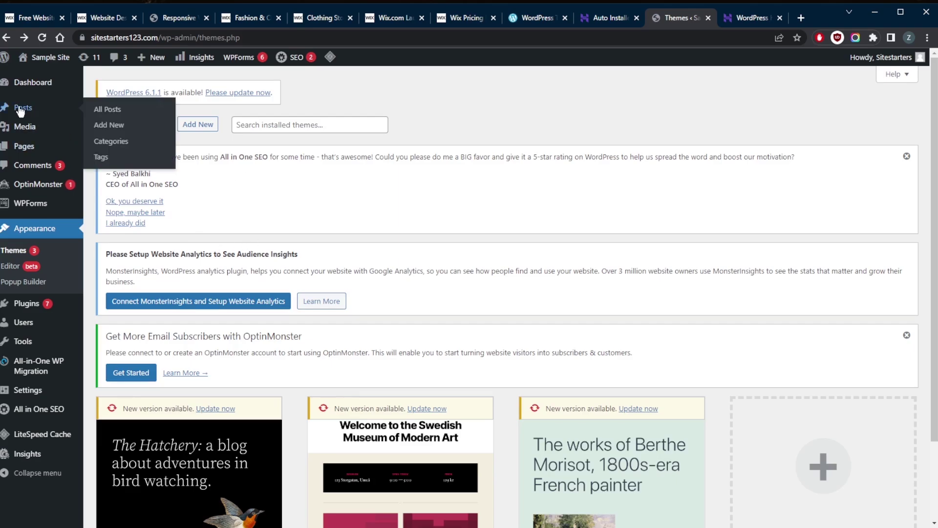
{"action": "left_click", "coordinate": [112, 123]}
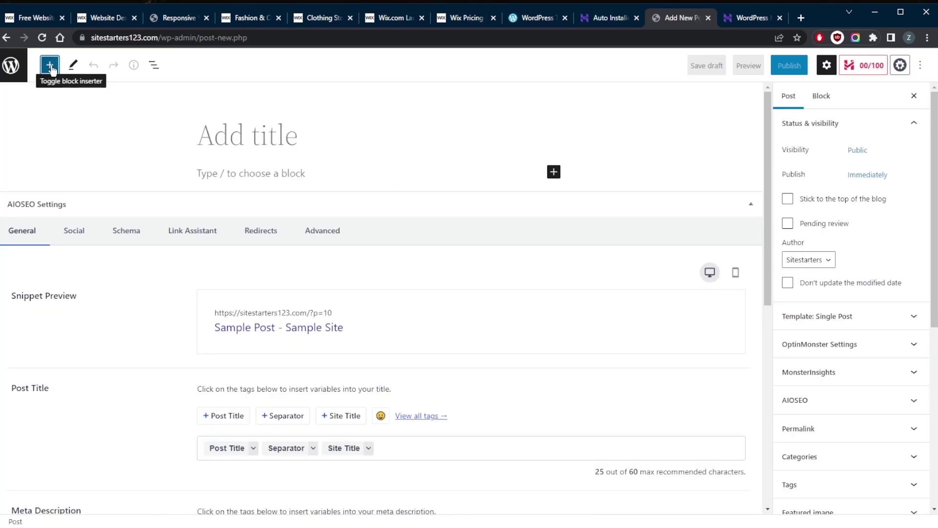
{"action": "left_click", "coordinate": [51, 67]}
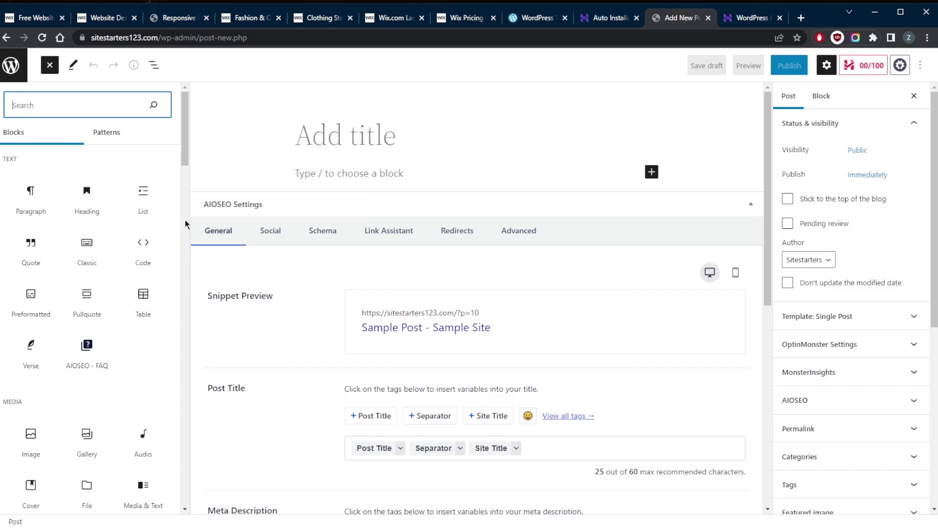
{"action": "left_click", "coordinate": [113, 131]}
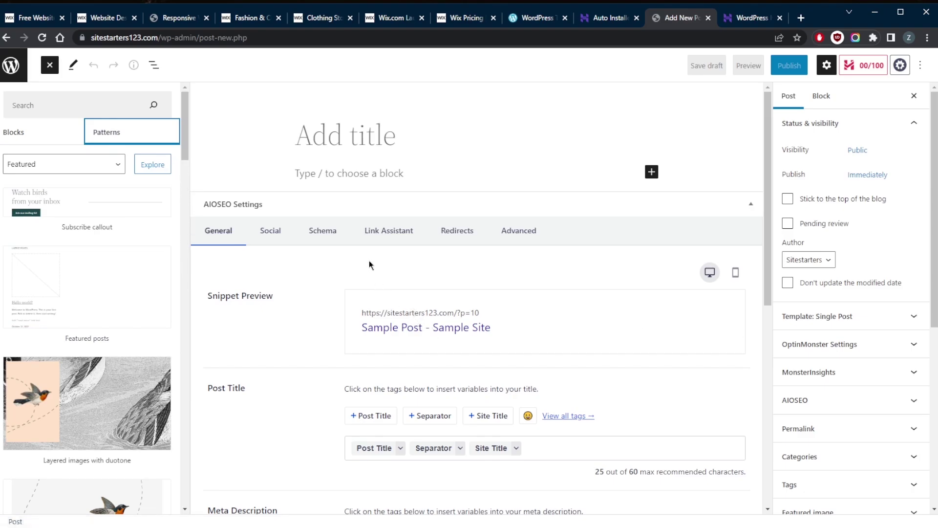
Preview the Clothing Store template, then open it in the editor from the Fashion & Clothing gallery
{"action": "left_click", "coordinate": [391, 20]}
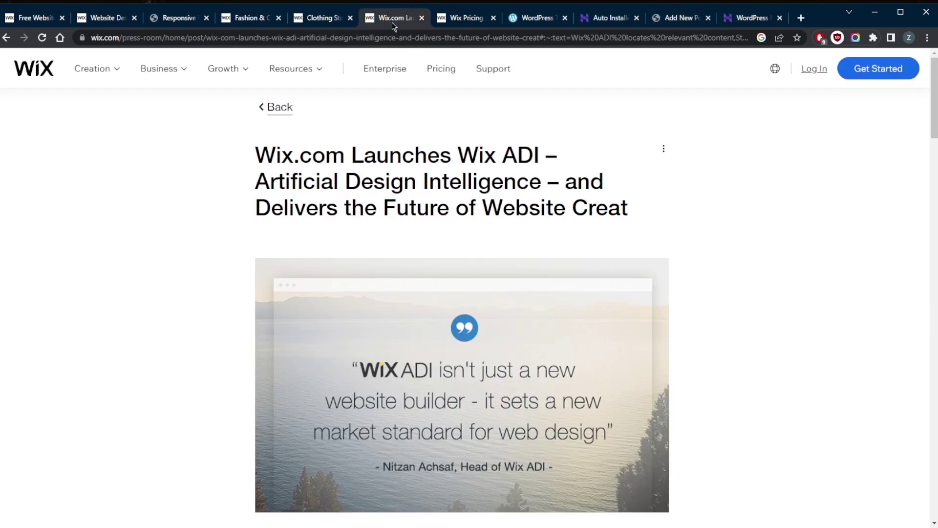
{"action": "left_click", "coordinate": [311, 20]}
{"action": "left_click", "coordinate": [252, 21]}
{"action": "left_click", "coordinate": [304, 24]}
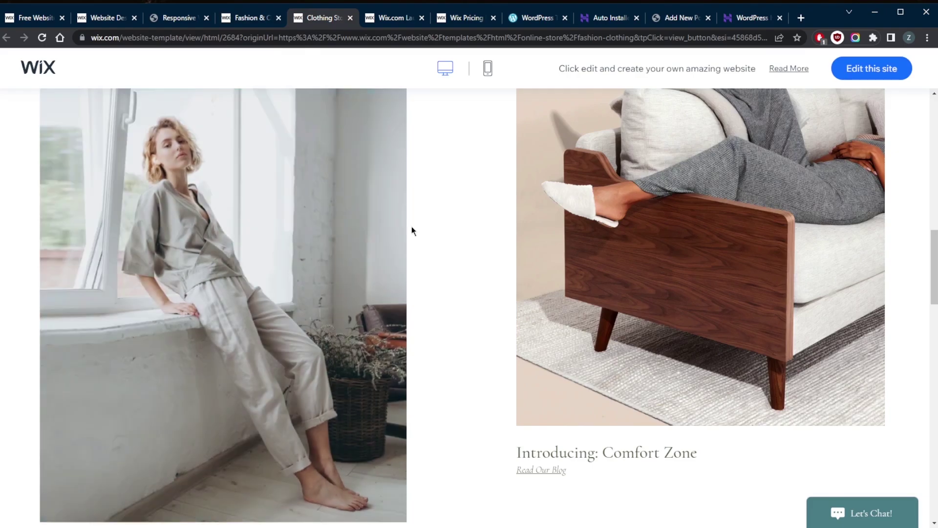
{"action": "scroll", "coordinate": [415, 239], "scroll_direction": "up", "scroll_amount": 5}
{"action": "scroll", "coordinate": [421, 250], "scroll_direction": "down", "scroll_amount": 5}
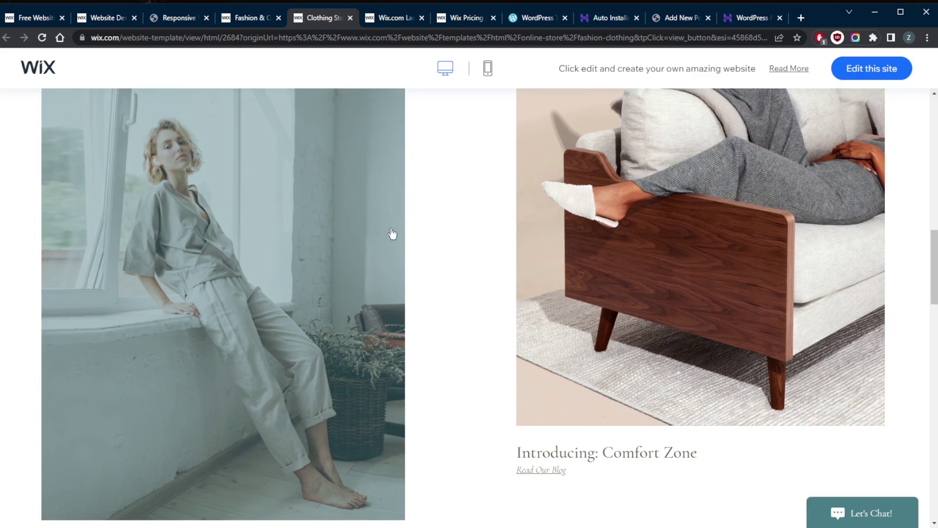
{"action": "scroll", "coordinate": [386, 264], "scroll_direction": "up", "scroll_amount": 10}
{"action": "key", "text": "ctrl+shift+Tab"}
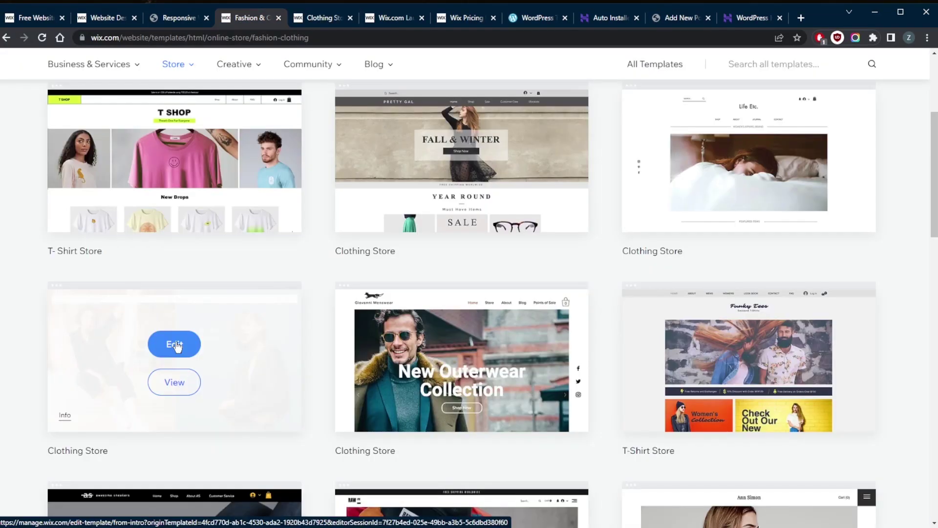
{"action": "left_click", "coordinate": [174, 343]}
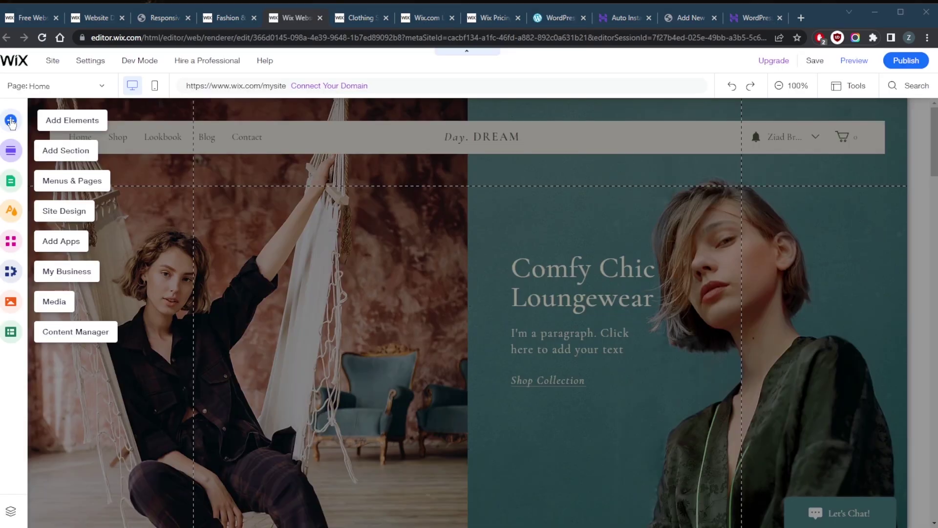
Add the first Themed Button and move it over the left hero image below the header
{"action": "left_click", "coordinate": [11, 121]}
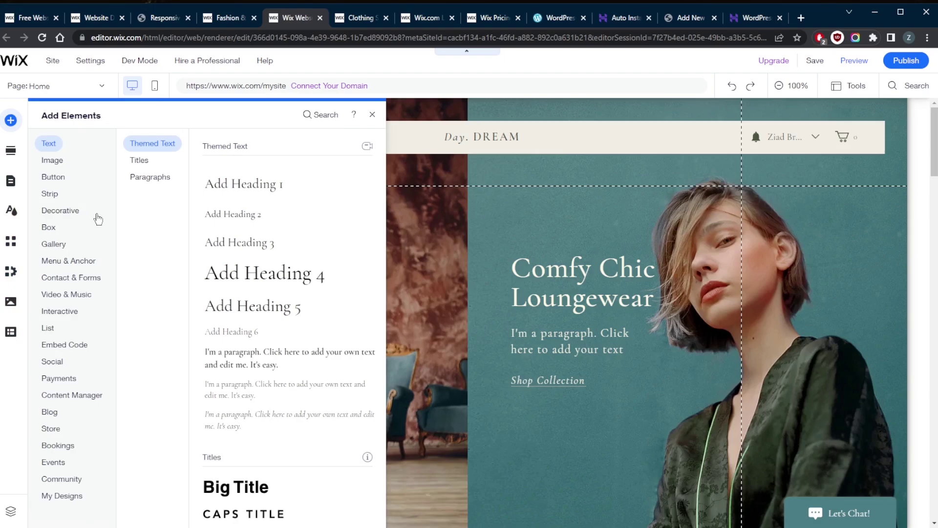
{"action": "left_click", "coordinate": [52, 177]}
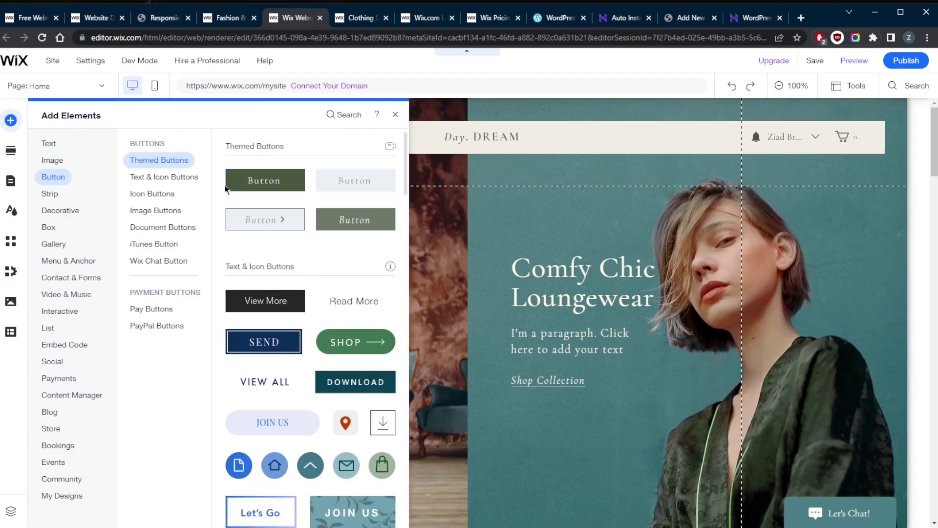
{"action": "left_click_drag", "start_coordinate": [249, 188], "coordinate": [585, 138]}
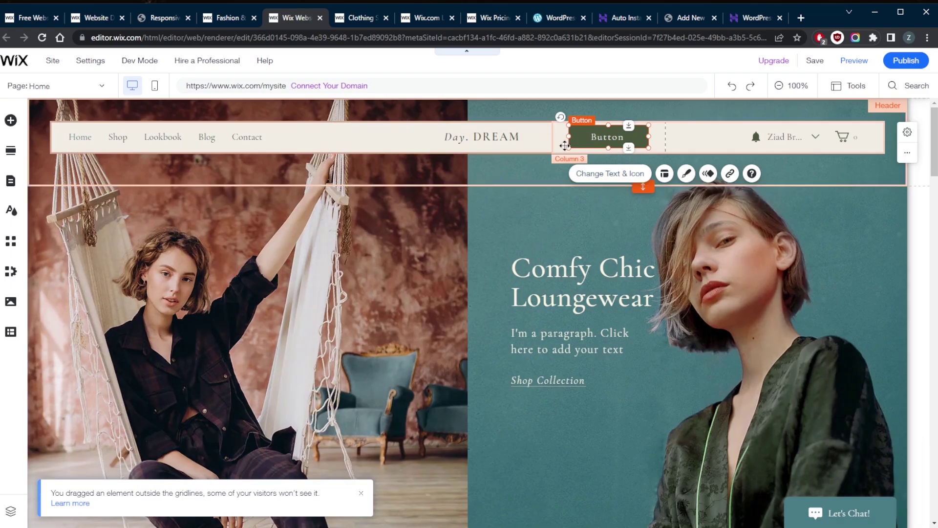
{"action": "left_click_drag", "start_coordinate": [612, 145], "coordinate": [400, 259]}
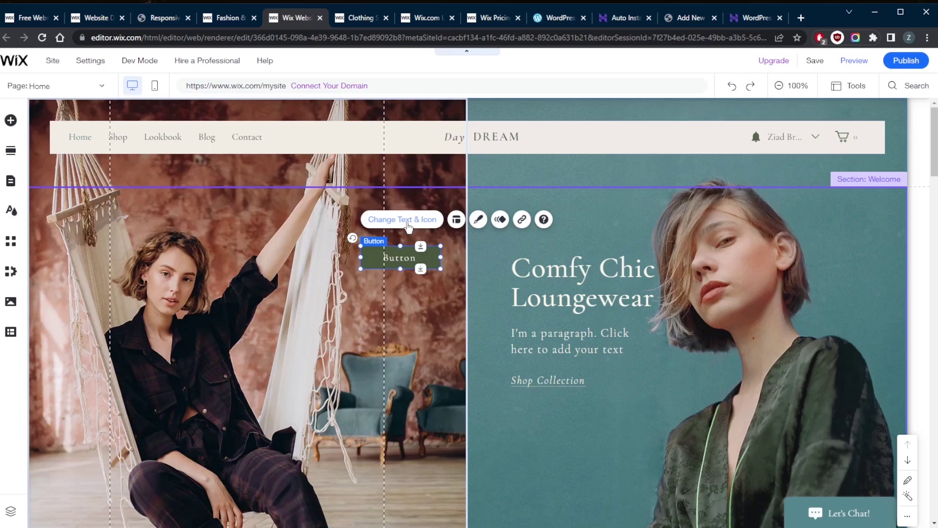
Check the button's Change Text & Icon and Layout options, then browse its Design styles
{"action": "left_click", "coordinate": [407, 220]}
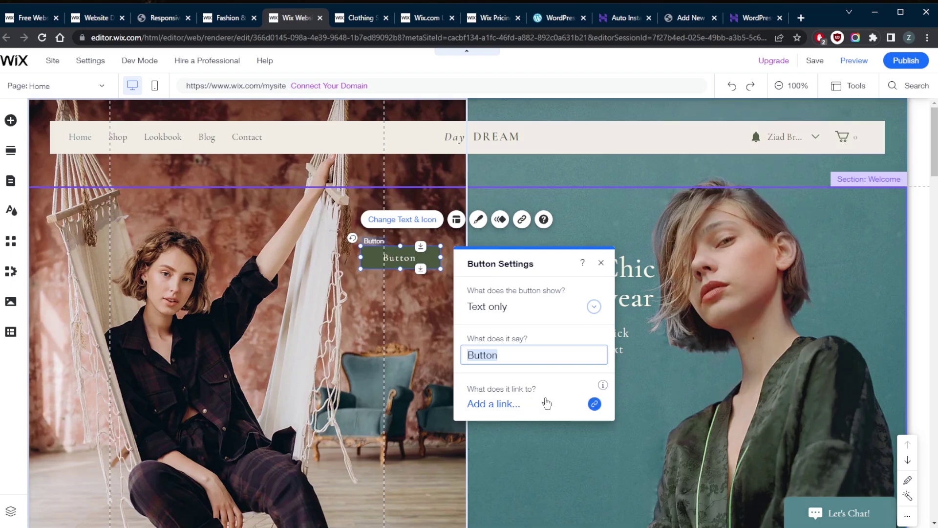
{"action": "left_click", "coordinate": [456, 220]}
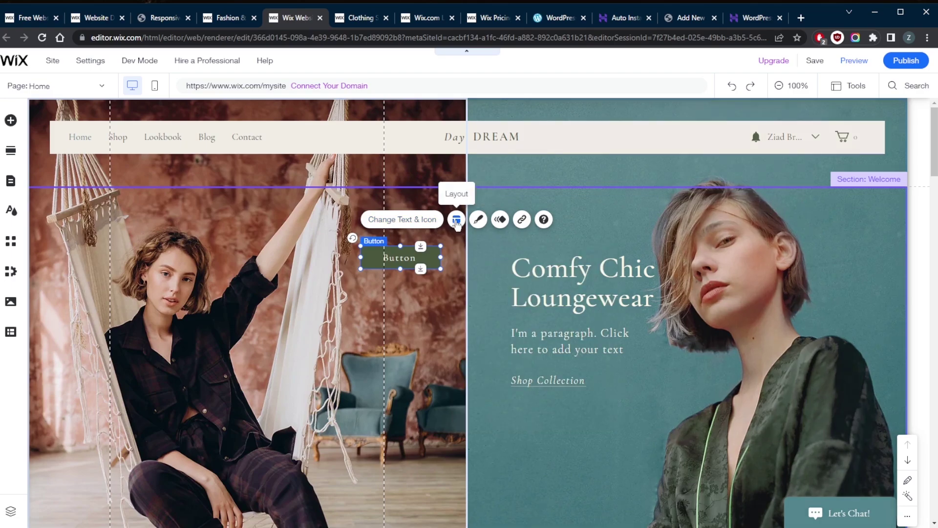
{"action": "left_click", "coordinate": [456, 221]}
{"action": "left_click", "coordinate": [456, 221]}
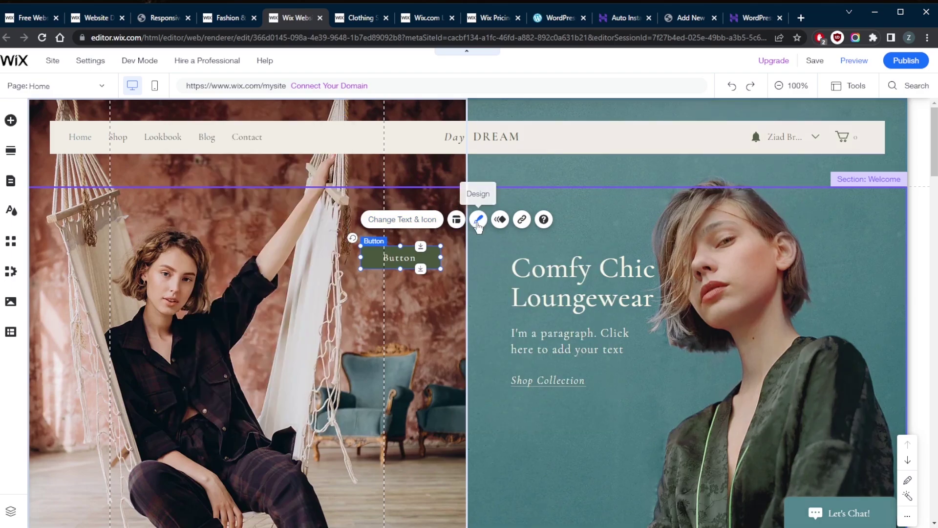
{"action": "left_click", "coordinate": [477, 221]}
{"action": "scroll", "coordinate": [294, 303], "scroll_direction": "down", "scroll_amount": 5}
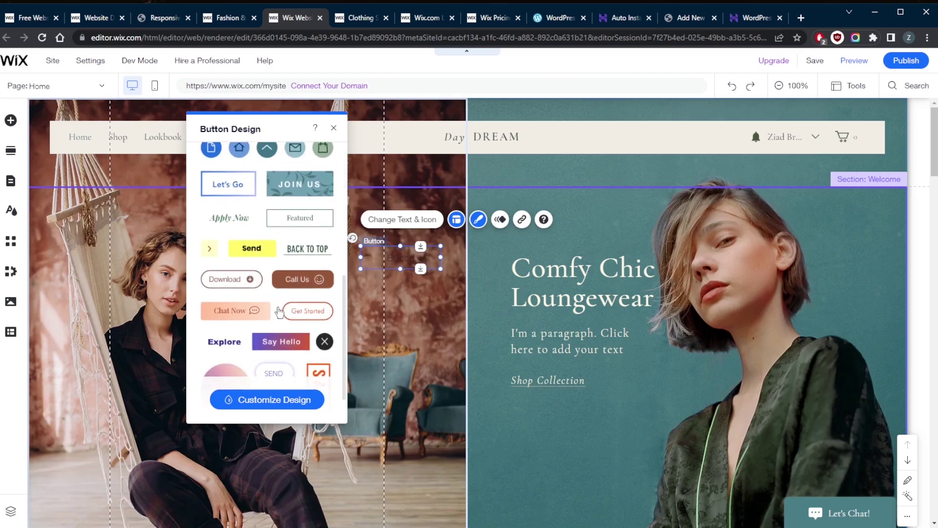
{"action": "scroll", "coordinate": [283, 312], "scroll_direction": "up", "scroll_amount": 5}
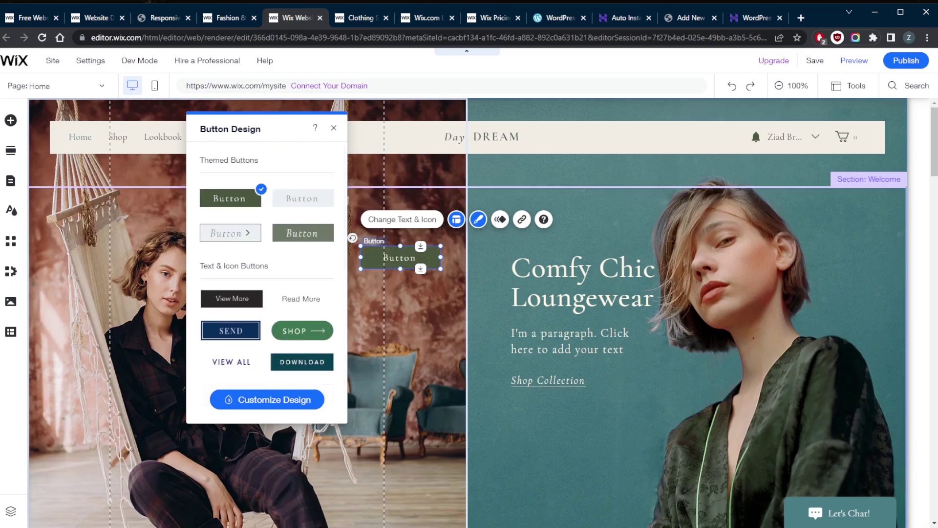
Browse Wix's gallery, image and Horizontal Menu elements, then return to the WordPress new-post editor
{"action": "left_click", "coordinate": [11, 120]}
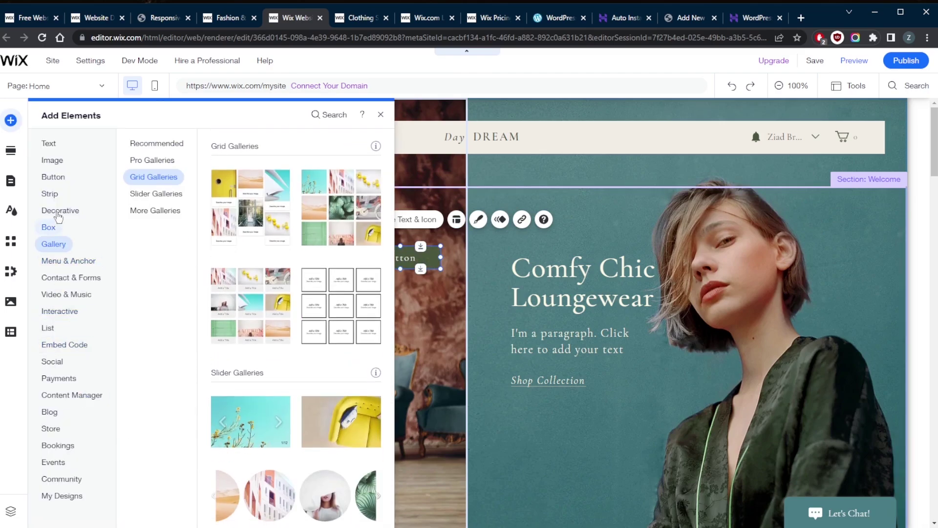
{"action": "left_click", "coordinate": [52, 162]}
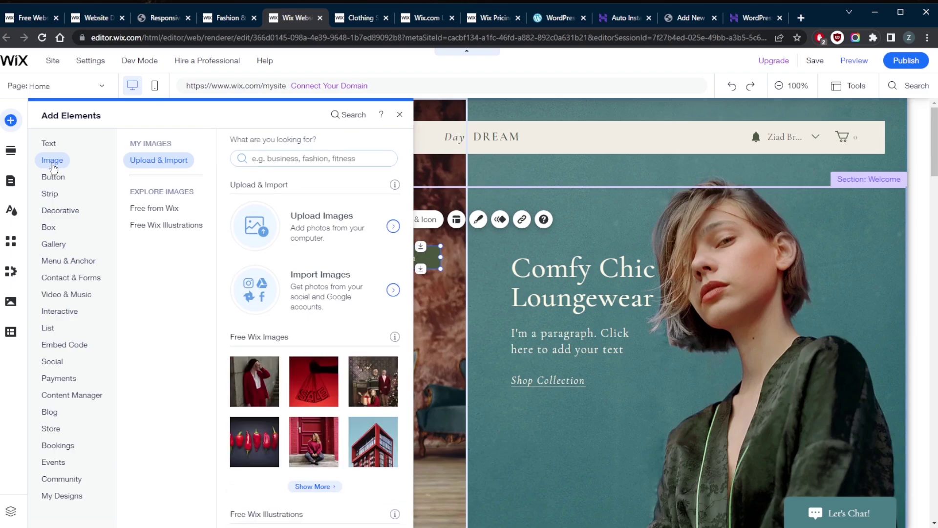
{"action": "left_click", "coordinate": [86, 259]}
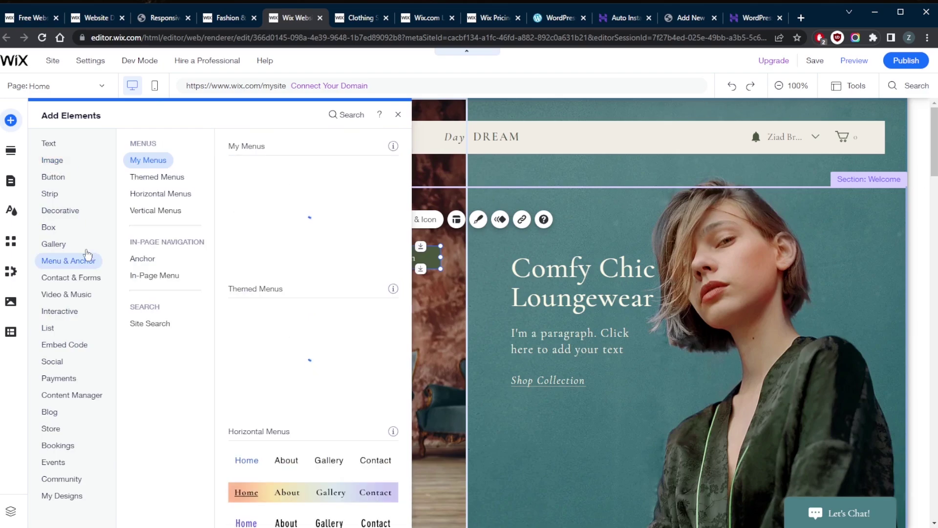
{"action": "left_click", "coordinate": [168, 195]}
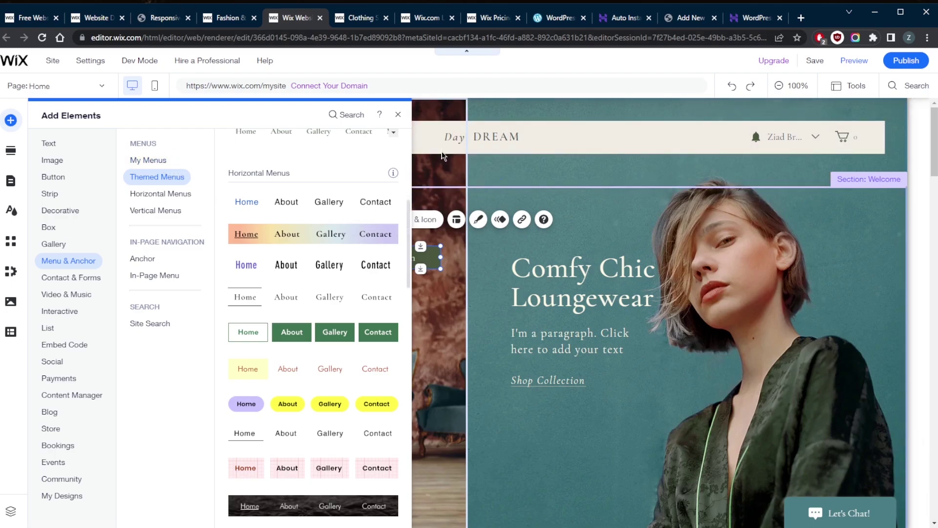
{"action": "left_click", "coordinate": [684, 21]}
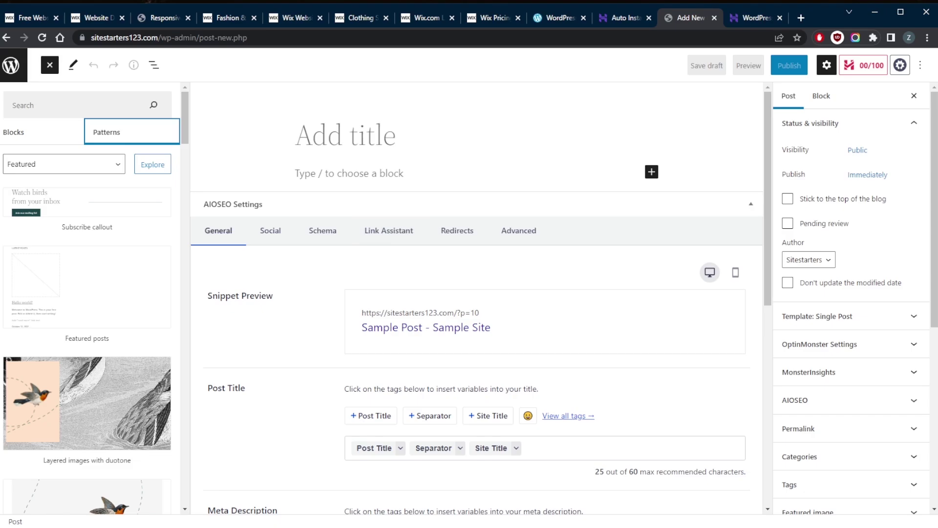
Find 'Video with header and details' in the Patterns list and insert it into the post
{"action": "scroll", "coordinate": [477, 252], "scroll_direction": "down", "scroll_amount": 3}
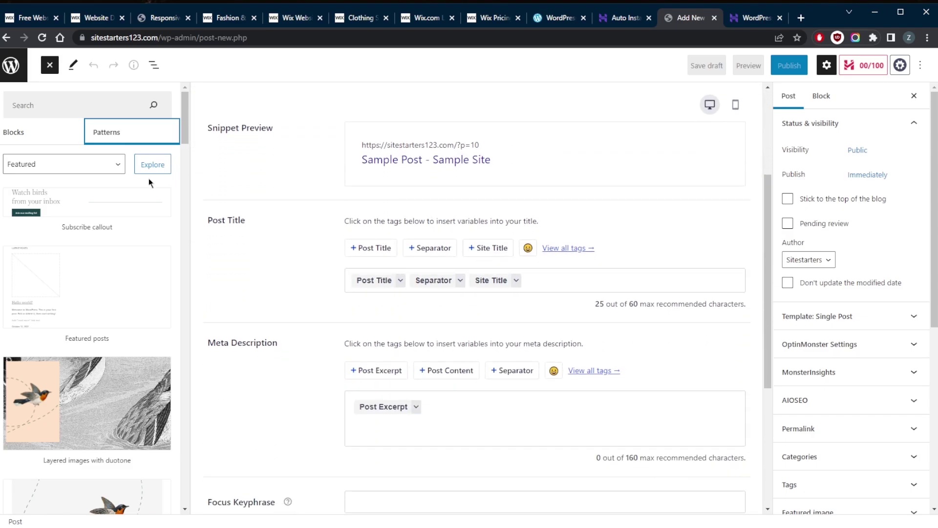
{"action": "scroll", "coordinate": [94, 245], "scroll_direction": "down", "scroll_amount": 7}
{"action": "scroll", "coordinate": [92, 319], "scroll_direction": "up", "scroll_amount": 2}
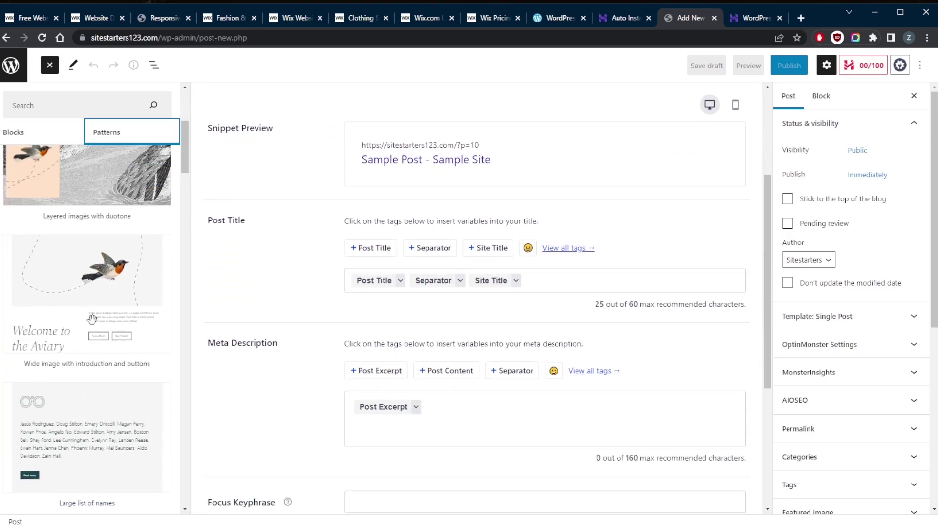
{"action": "scroll", "coordinate": [92, 318], "scroll_direction": "up", "scroll_amount": 2}
{"action": "scroll", "coordinate": [88, 271], "scroll_direction": "down", "scroll_amount": 9}
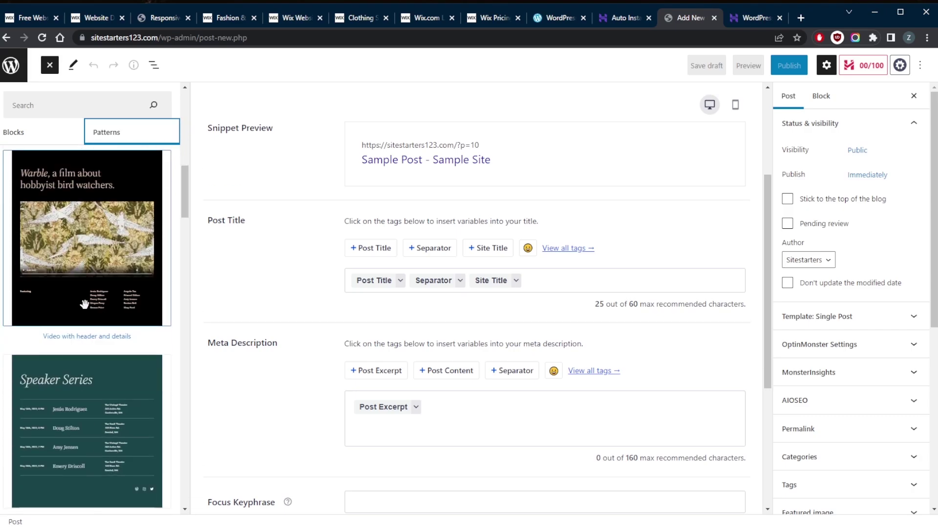
{"action": "scroll", "coordinate": [84, 304], "scroll_direction": "up", "scroll_amount": 3}
{"action": "left_click", "coordinate": [80, 293]}
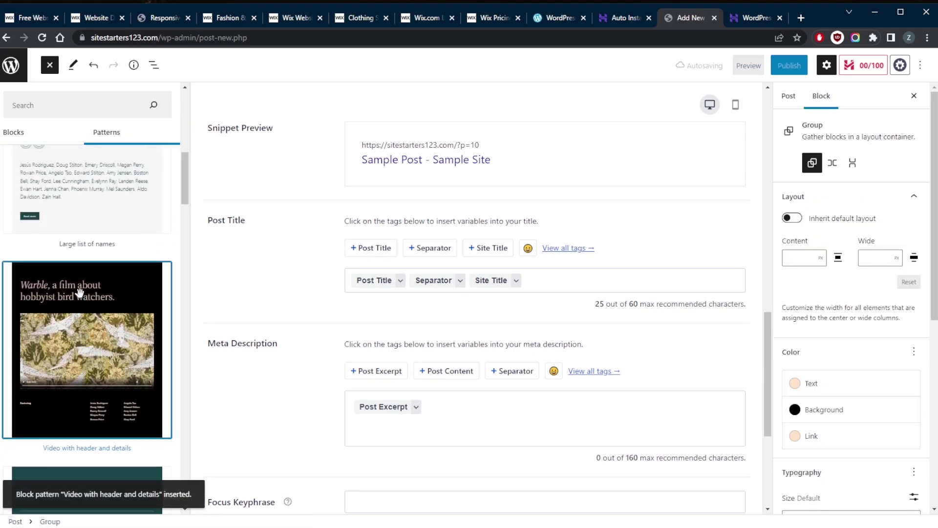
{"action": "scroll", "coordinate": [256, 317], "scroll_direction": "up", "scroll_amount": 15}
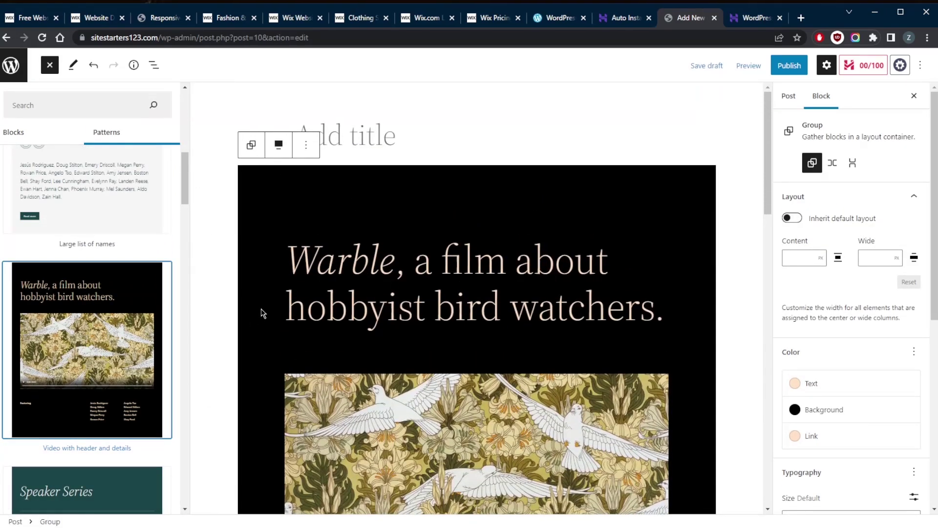
{"action": "scroll", "coordinate": [266, 311], "scroll_direction": "down", "scroll_amount": 1}
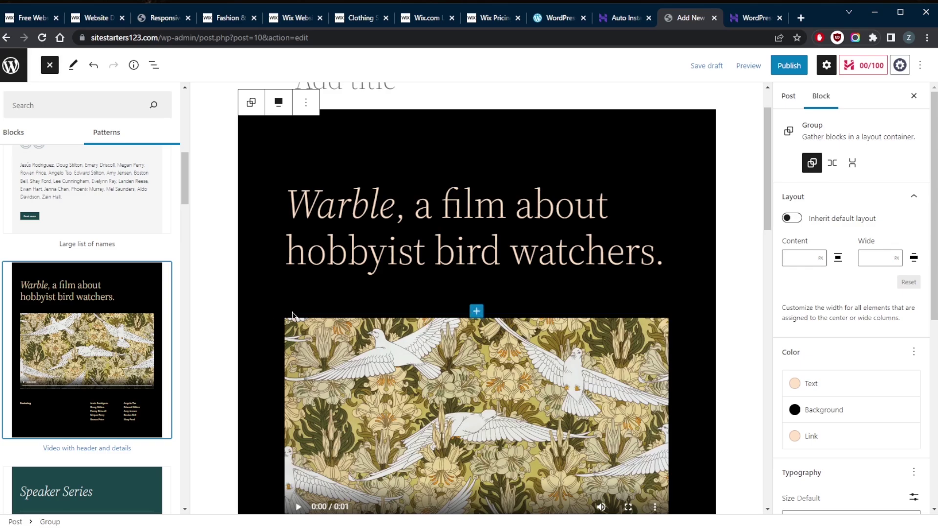
{"action": "left_click", "coordinate": [358, 309]}
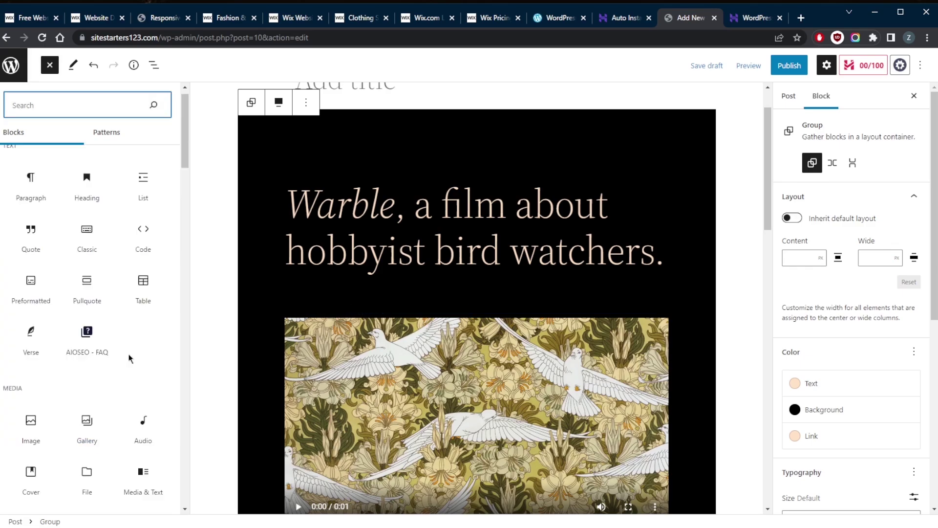
{"action": "scroll", "coordinate": [119, 308], "scroll_direction": "down", "scroll_amount": 10}
{"action": "scroll", "coordinate": [112, 301], "scroll_direction": "down", "scroll_amount": 8}
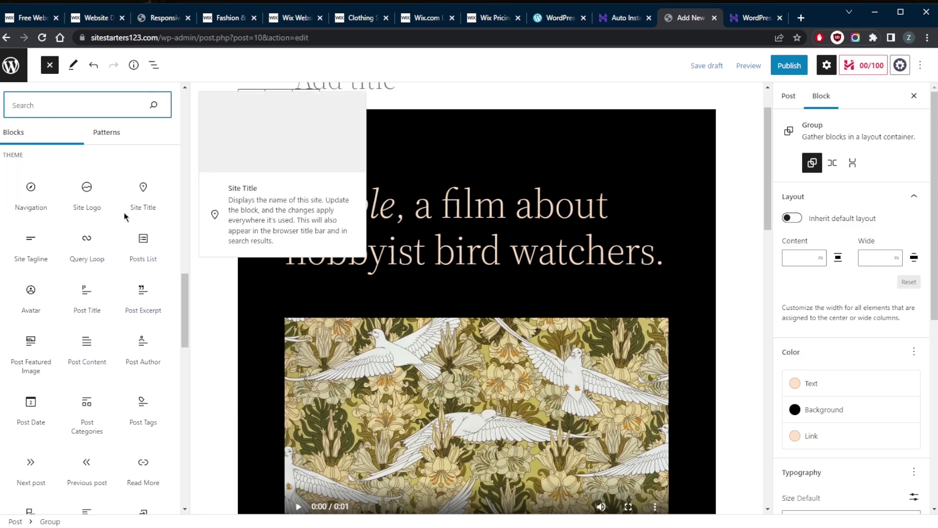
{"action": "left_click", "coordinate": [113, 138]}
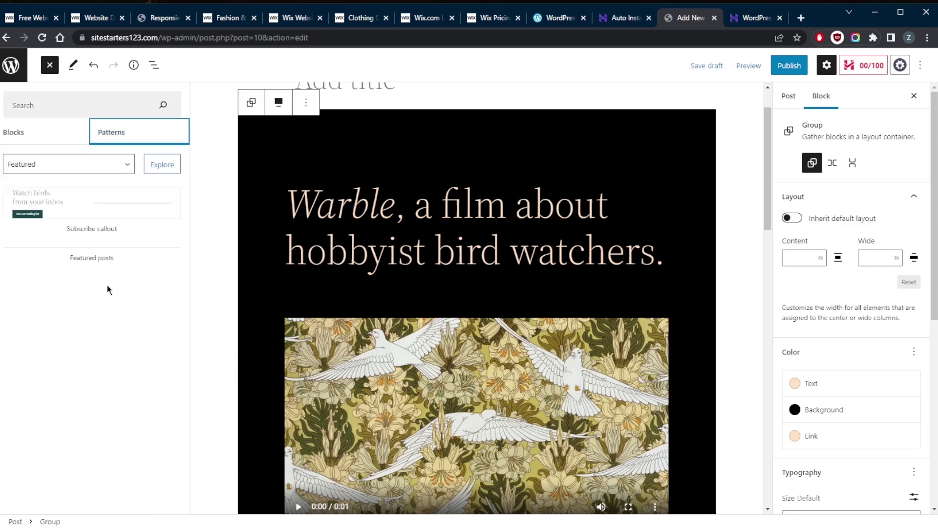
{"action": "scroll", "coordinate": [118, 327], "scroll_direction": "down", "scroll_amount": 1}
{"action": "scroll", "coordinate": [118, 327], "scroll_direction": "down", "scroll_amount": 15}
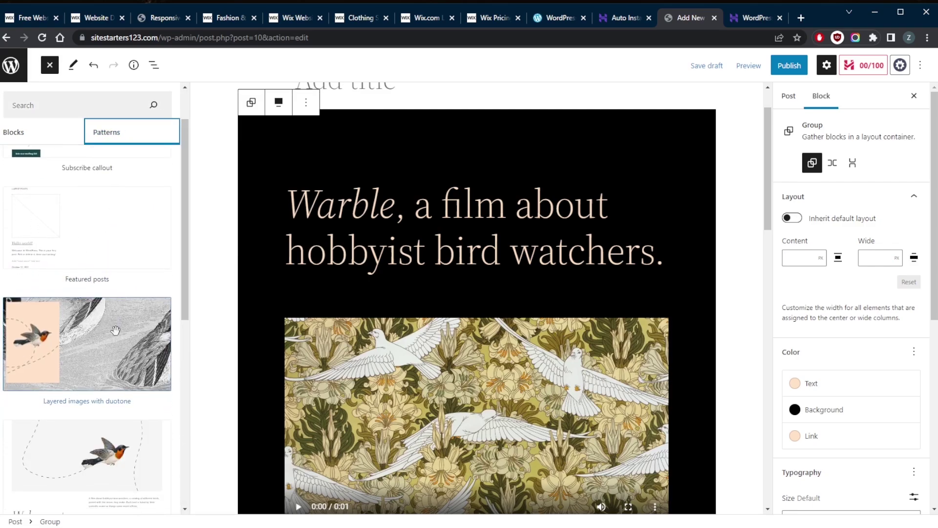
{"action": "scroll", "coordinate": [102, 329], "scroll_direction": "down", "scroll_amount": 15}
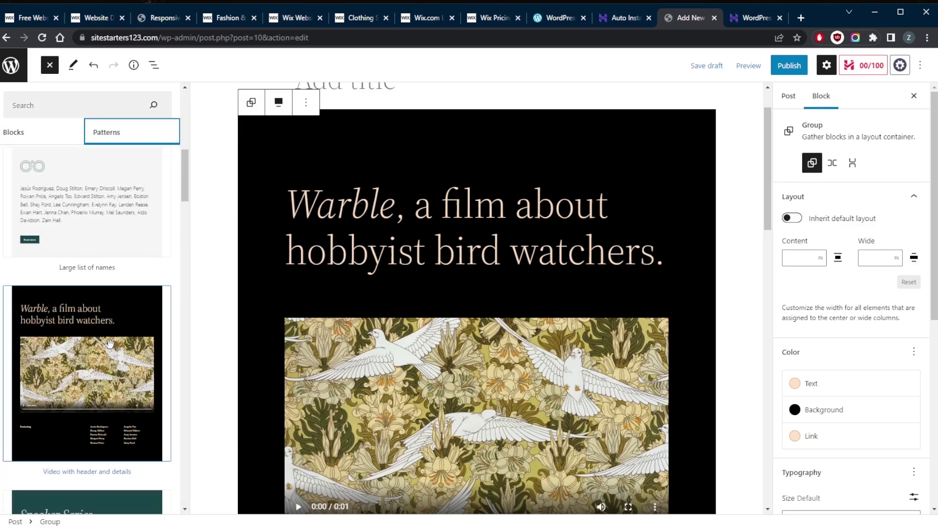
{"action": "scroll", "coordinate": [113, 343], "scroll_direction": "down", "scroll_amount": 15}
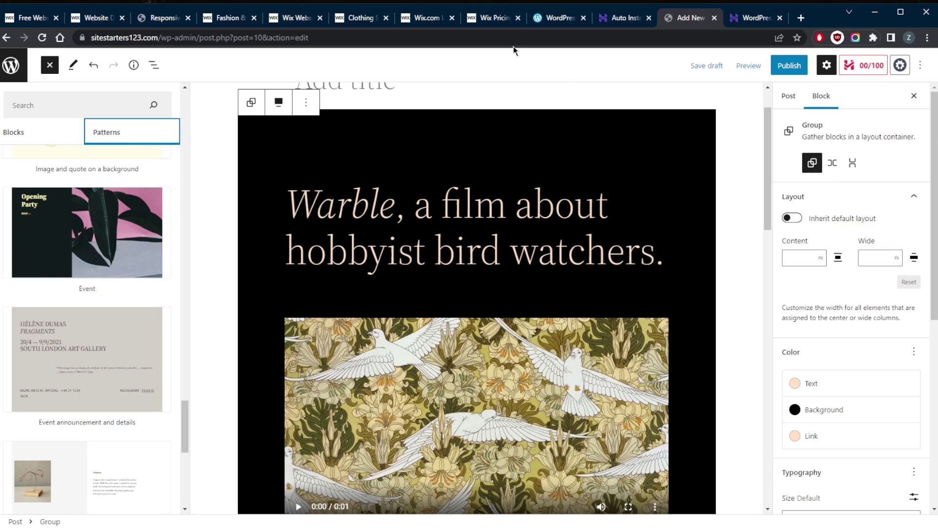
Compare Wix's Website Plans from VIP at $45/month to Combo at $16/month
{"action": "left_click", "coordinate": [482, 17]}
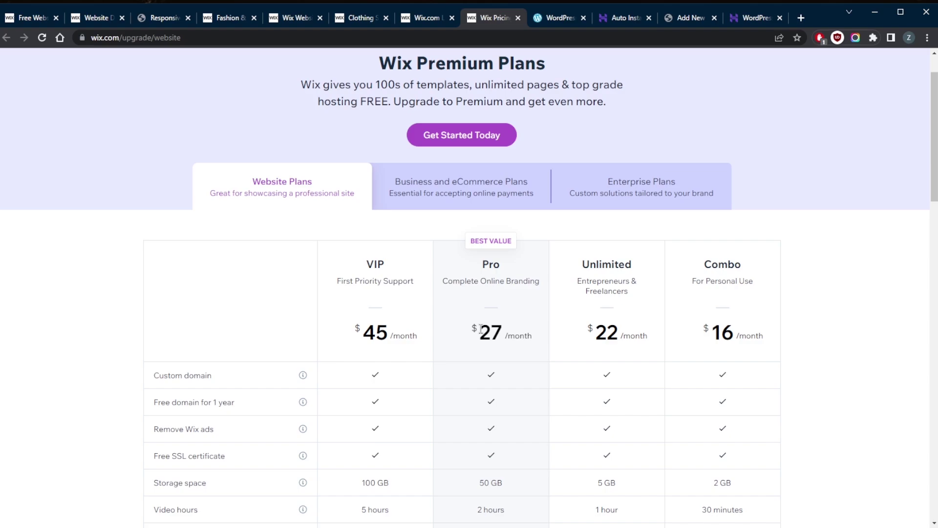
{"action": "scroll", "coordinate": [451, 320], "scroll_direction": "up", "scroll_amount": 1}
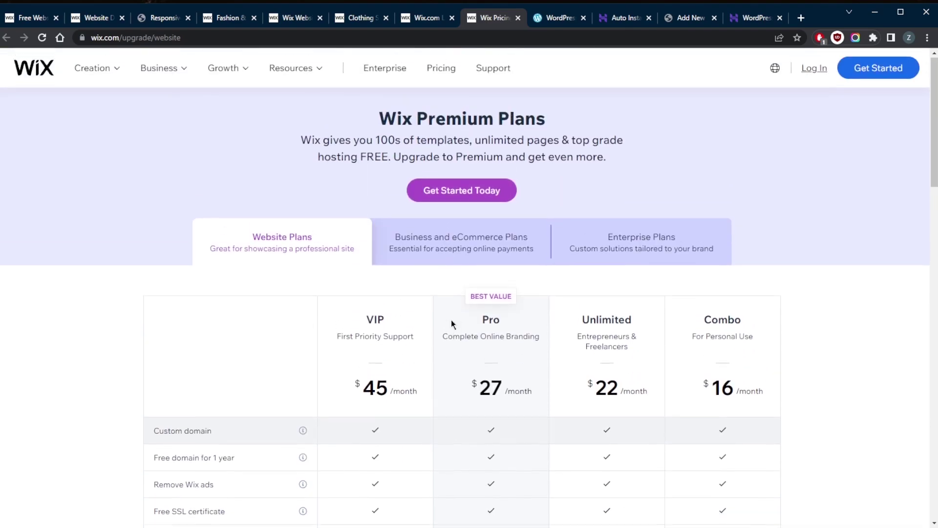
{"action": "scroll", "coordinate": [451, 319], "scroll_direction": "down", "scroll_amount": 4}
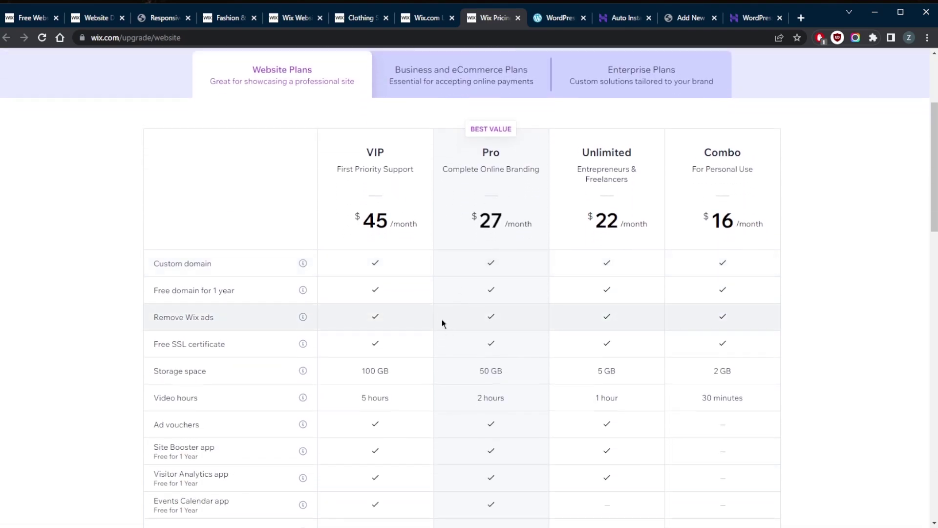
{"action": "scroll", "coordinate": [442, 318], "scroll_direction": "down", "scroll_amount": 1}
{"action": "scroll", "coordinate": [404, 311], "scroll_direction": "down", "scroll_amount": 3}
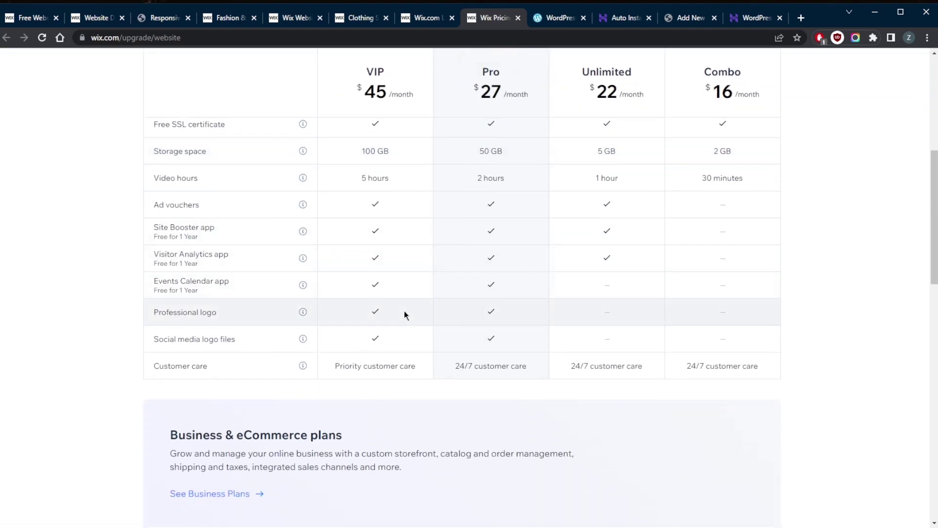
{"action": "scroll", "coordinate": [397, 312], "scroll_direction": "up", "scroll_amount": 1}
{"action": "scroll", "coordinate": [440, 328], "scroll_direction": "up", "scroll_amount": 3}
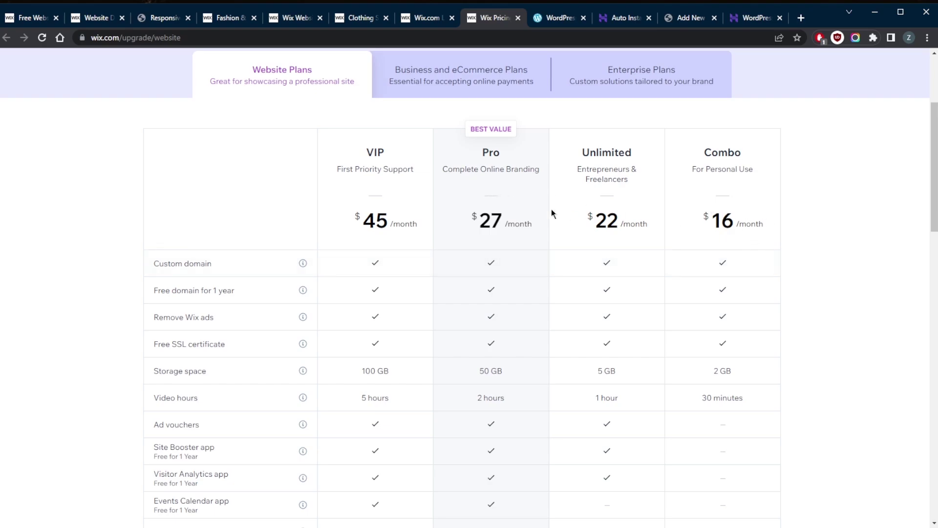
{"action": "scroll", "coordinate": [389, 217], "scroll_direction": "down", "scroll_amount": 1}
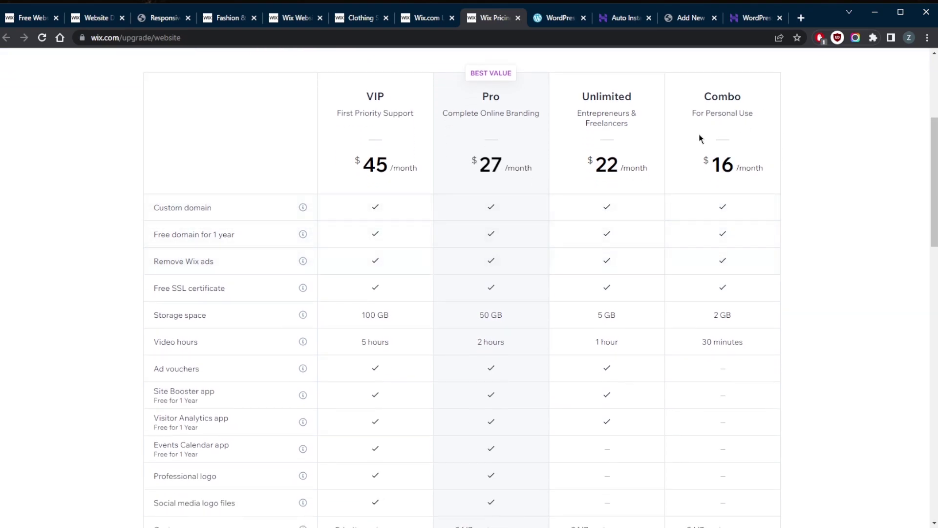
{"action": "scroll", "coordinate": [713, 166], "scroll_direction": "up", "scroll_amount": 1}
{"action": "scroll", "coordinate": [746, 178], "scroll_direction": "down", "scroll_amount": 1}
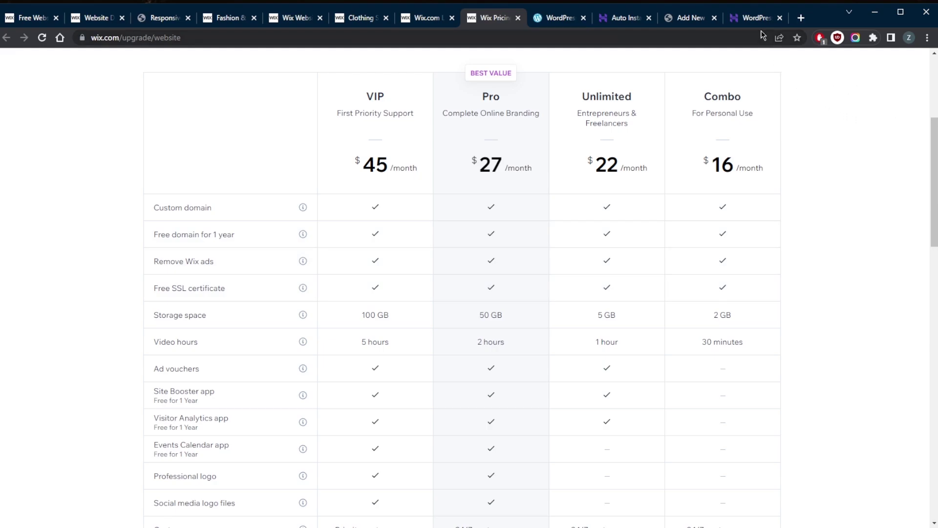
Review Hostinger's hosting plans, then merge the separate Wix eCommerce window in as the last tab
{"action": "left_click", "coordinate": [753, 18]}
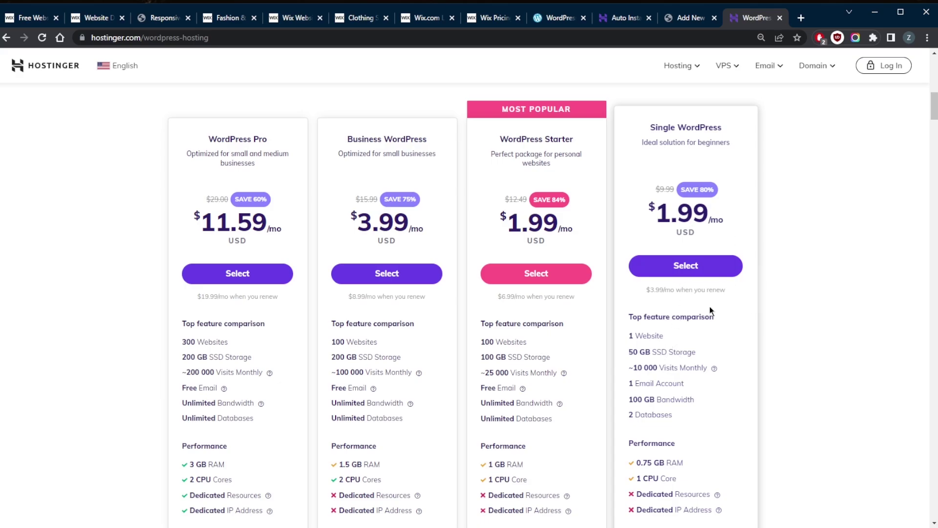
{"action": "scroll", "coordinate": [710, 308], "scroll_direction": "down", "scroll_amount": 5}
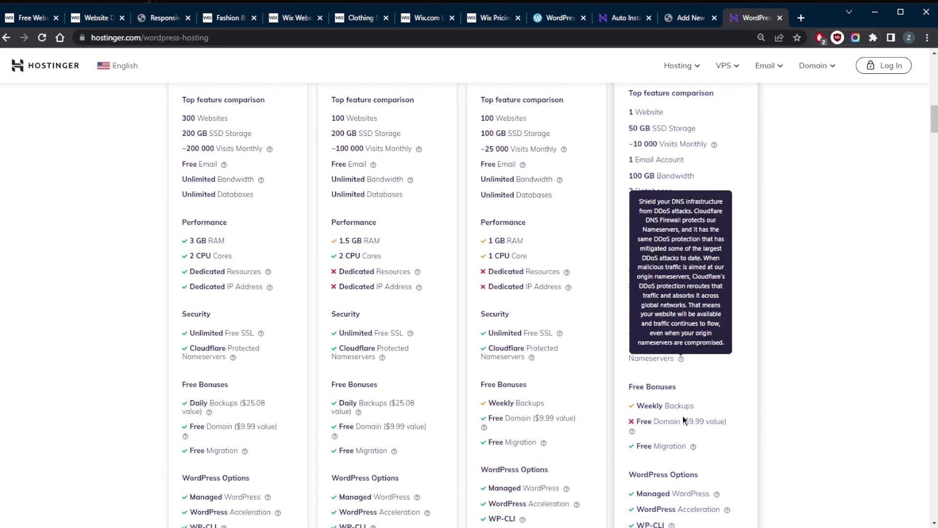
{"action": "scroll", "coordinate": [697, 394], "scroll_direction": "up", "scroll_amount": 5}
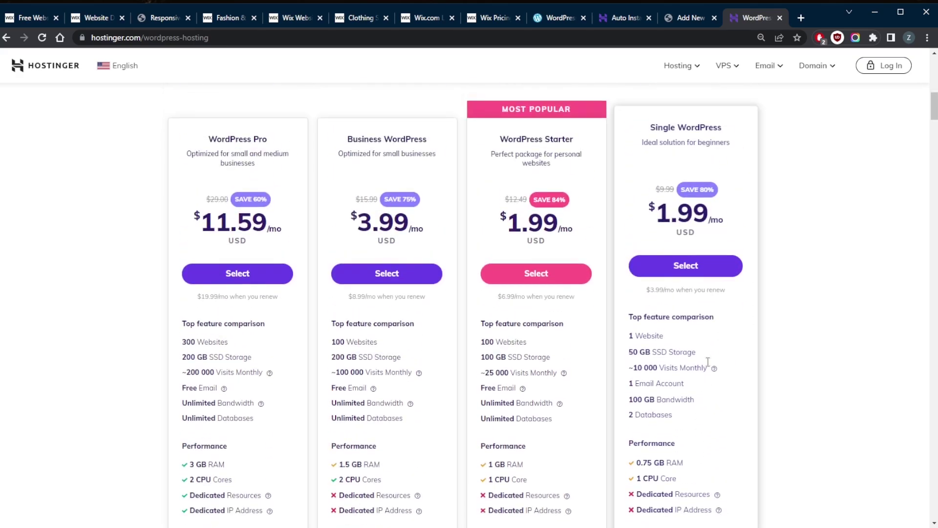
{"action": "scroll", "coordinate": [558, 185], "scroll_direction": "down", "scroll_amount": 7}
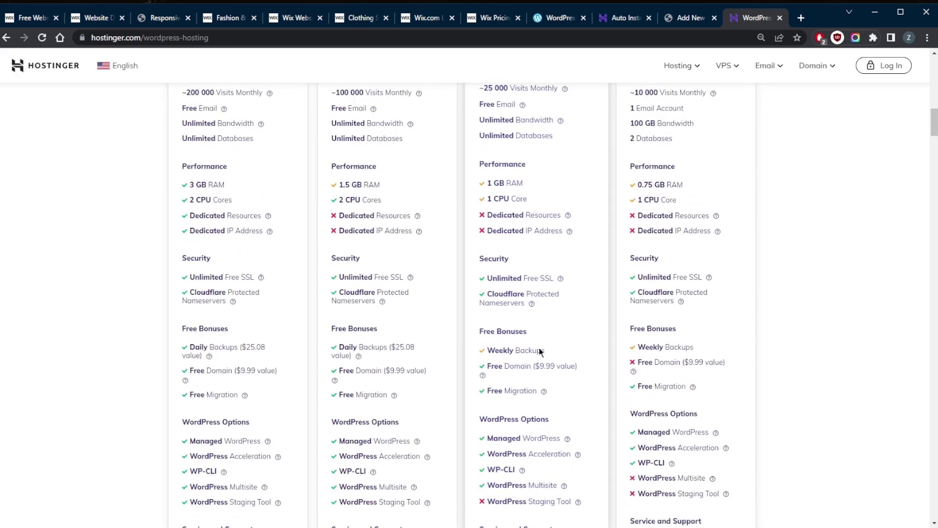
{"action": "scroll", "coordinate": [674, 276], "scroll_direction": "up", "scroll_amount": 5}
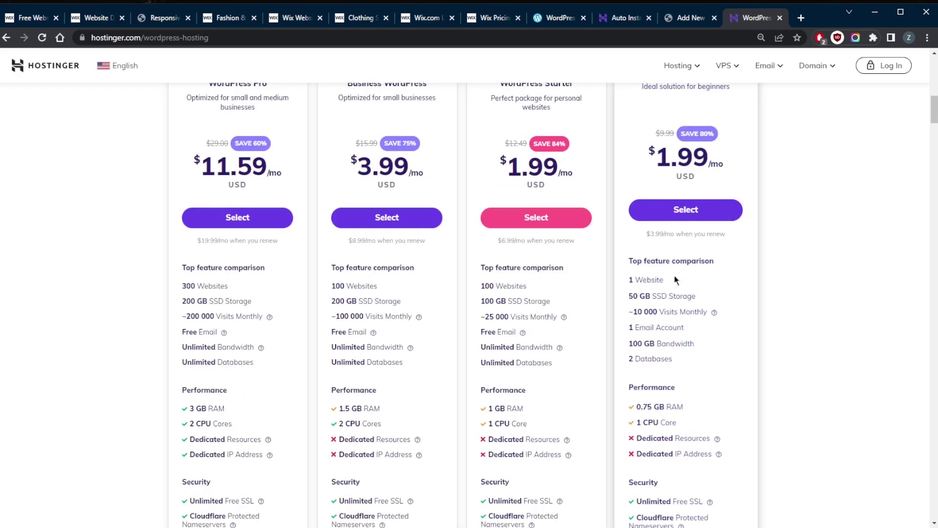
{"action": "scroll", "coordinate": [673, 276], "scroll_direction": "down", "scroll_amount": 5}
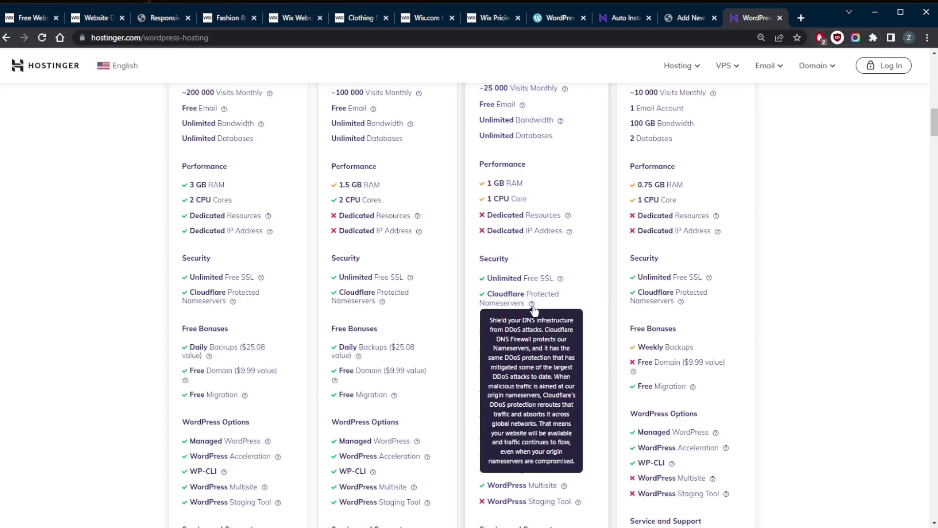
{"action": "scroll", "coordinate": [583, 292], "scroll_direction": "down", "scroll_amount": 5}
{"action": "scroll", "coordinate": [582, 291], "scroll_direction": "up", "scroll_amount": 10}
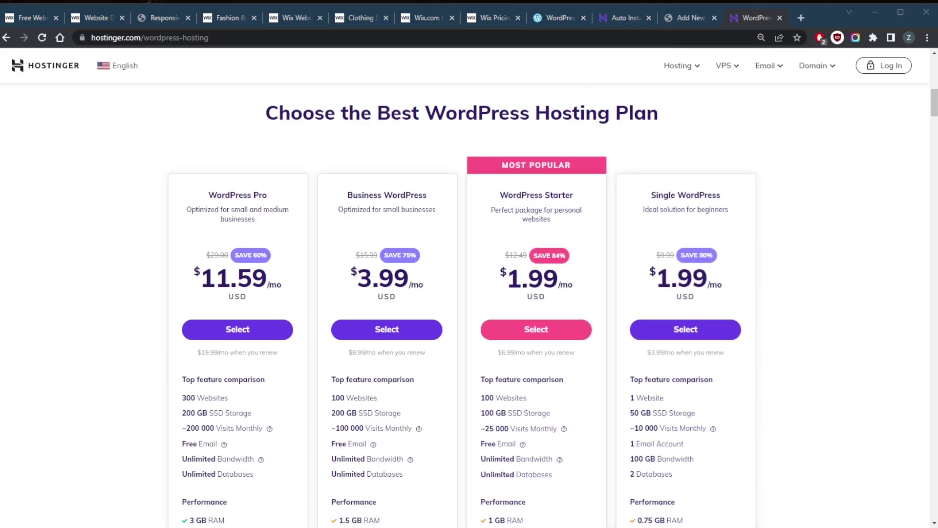
{"action": "left_click_drag", "start_coordinate": [830, 10], "coordinate": [761, 18]}
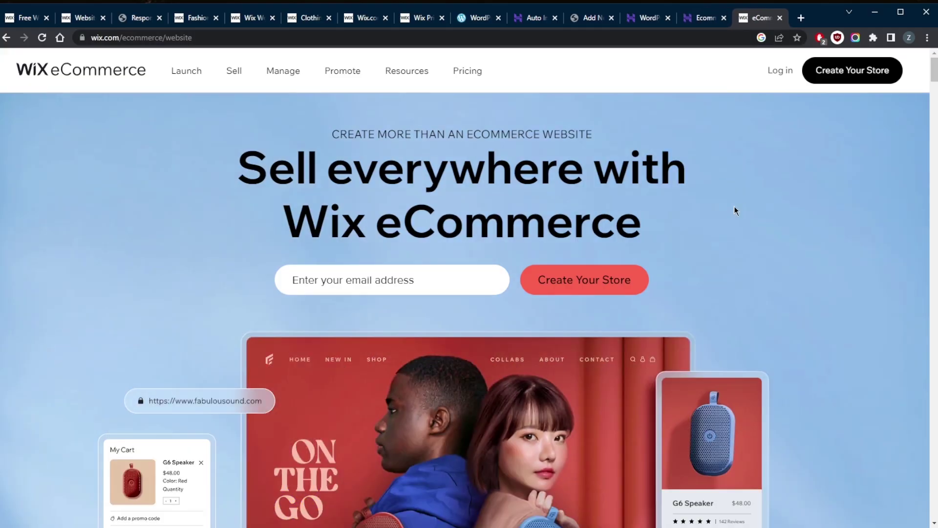
Compare Wix's Business and eCommerce plans ($27–$59/month), then return to Hostinger's eCommerce Hosting tab
{"action": "key", "text": "ctrl+8"}
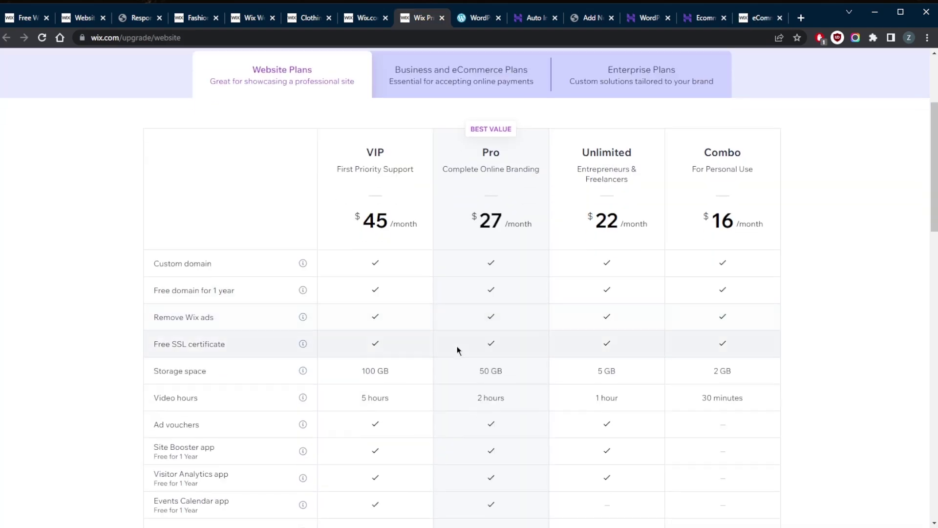
{"action": "scroll", "coordinate": [459, 293], "scroll_direction": "up", "scroll_amount": 1}
{"action": "left_click", "coordinate": [459, 129]}
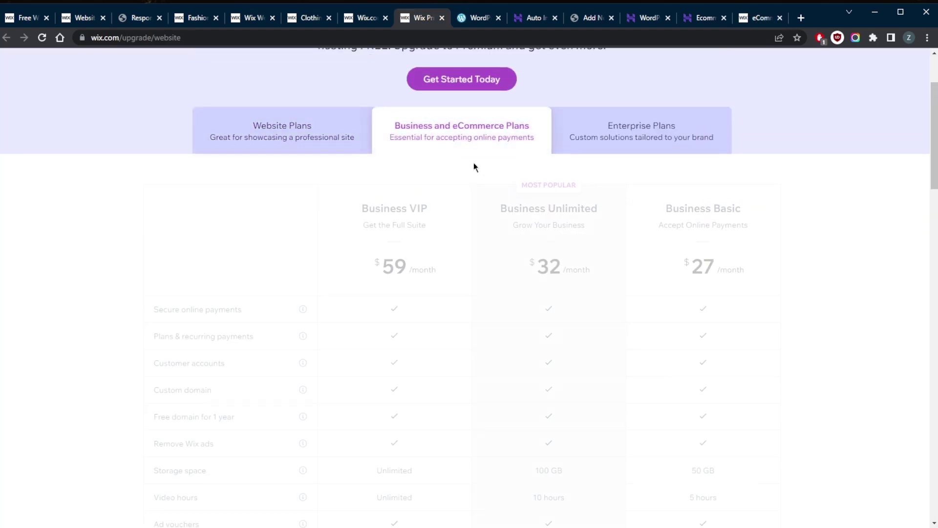
{"action": "scroll", "coordinate": [484, 246], "scroll_direction": "down", "scroll_amount": 2}
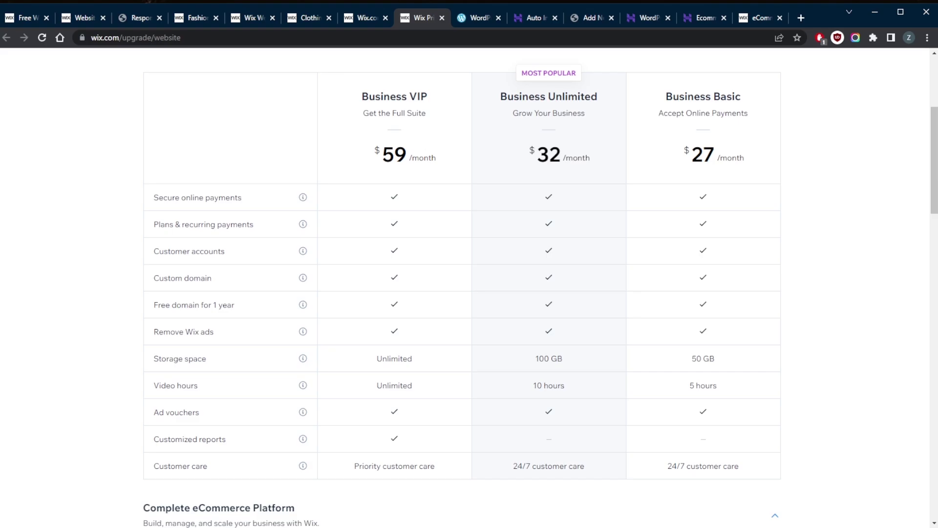
{"action": "left_click", "coordinate": [699, 16]}
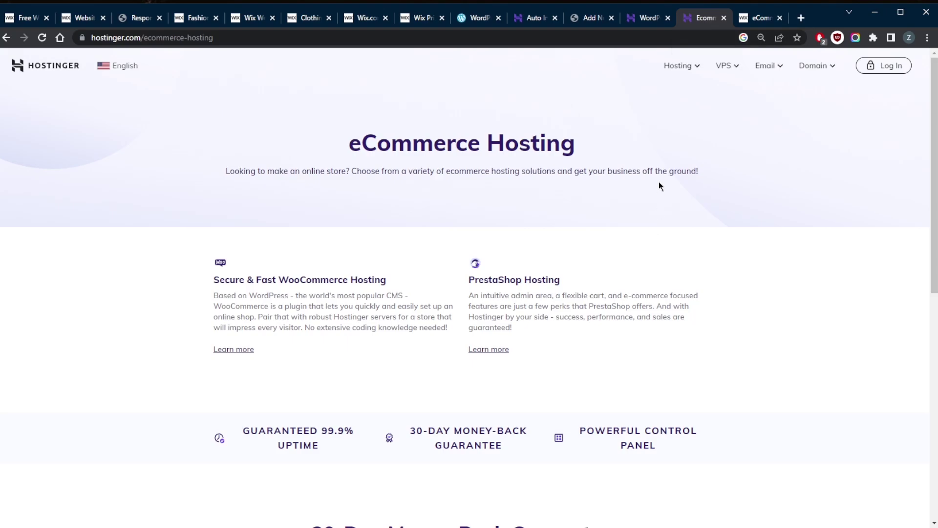
Leave the WordPress post editor for the dashboard without saving the post
{"action": "left_click", "coordinate": [592, 18]}
{"action": "left_click", "coordinate": [527, 18]}
{"action": "left_click", "coordinate": [578, 17]}
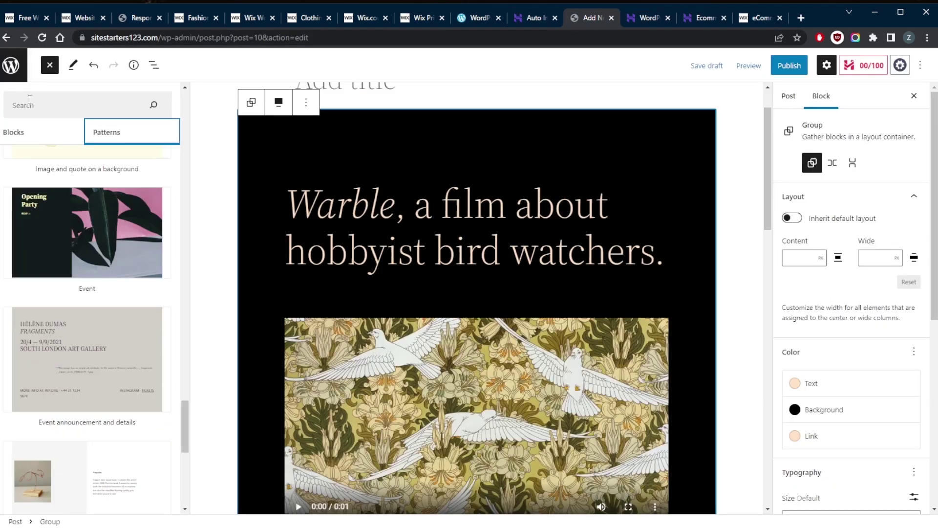
{"action": "left_click", "coordinate": [15, 72]}
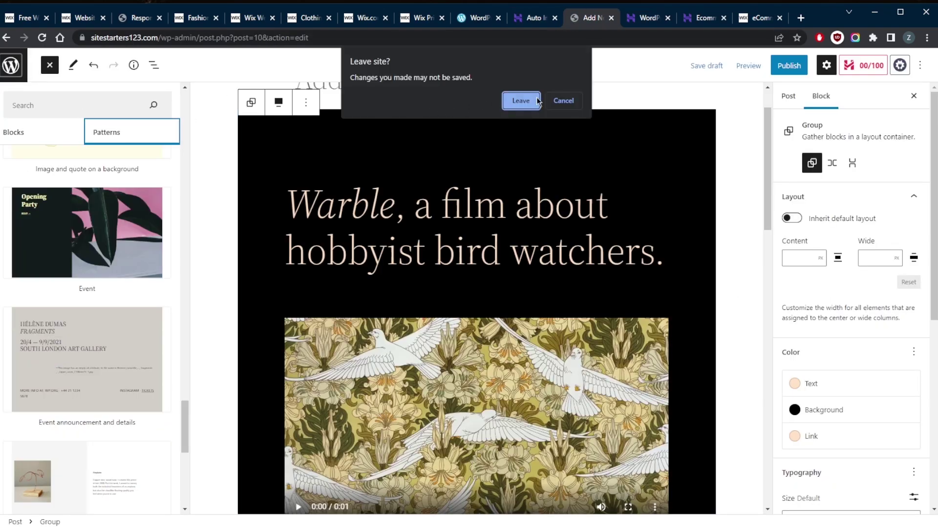
{"action": "left_click", "coordinate": [521, 100]}
Search the plugin directory under Plugins > Add New for 'WooCommerce'
{"action": "mouse_move", "coordinate": [37, 323]}
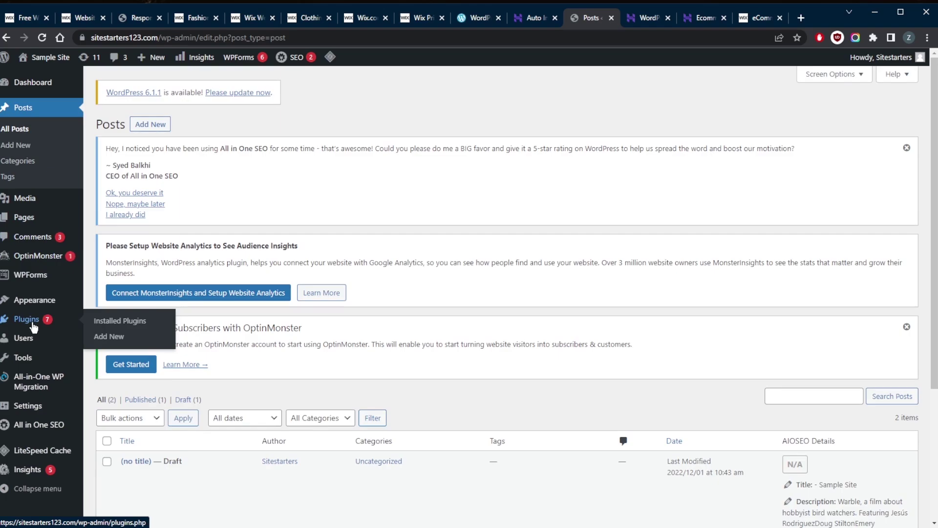
{"action": "left_click", "coordinate": [109, 340]}
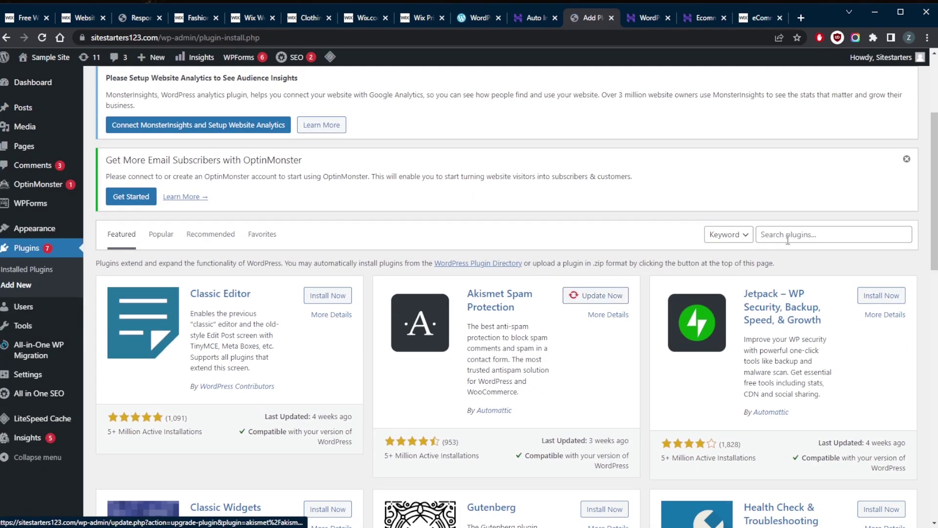
{"action": "left_click", "coordinate": [801, 233]}
{"action": "type", "text": "woo"}
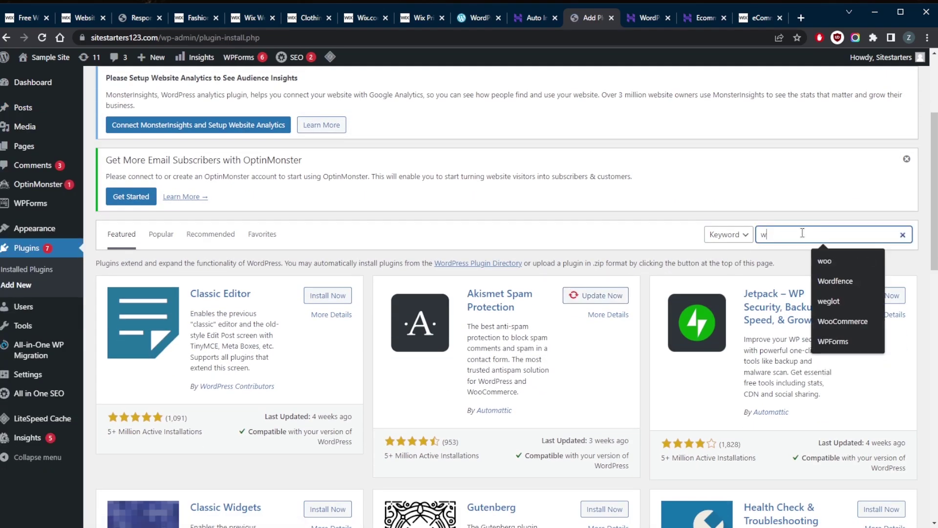
{"action": "left_click", "coordinate": [829, 281]}
{"action": "key", "text": "Return"}
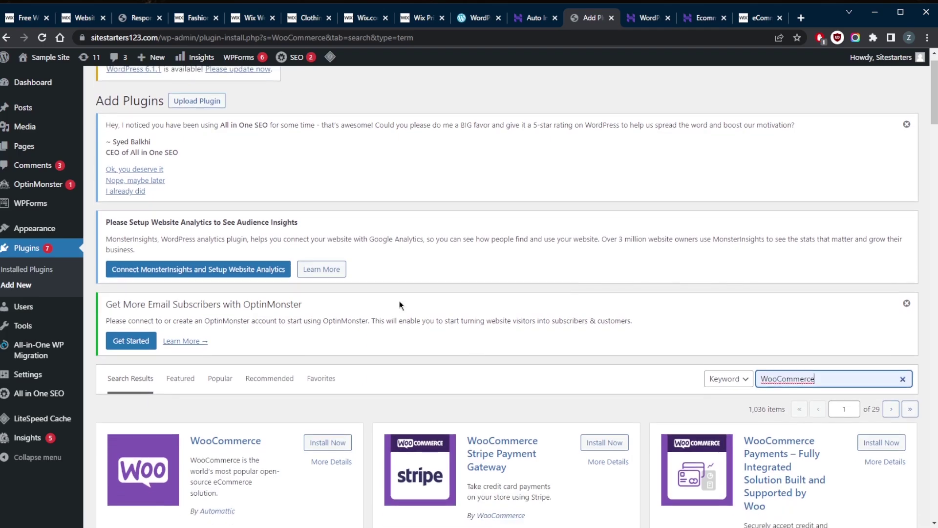
{"action": "scroll", "coordinate": [248, 218], "scroll_direction": "down", "scroll_amount": 5}
{"action": "scroll", "coordinate": [284, 242], "scroll_direction": "up", "scroll_amount": 1}
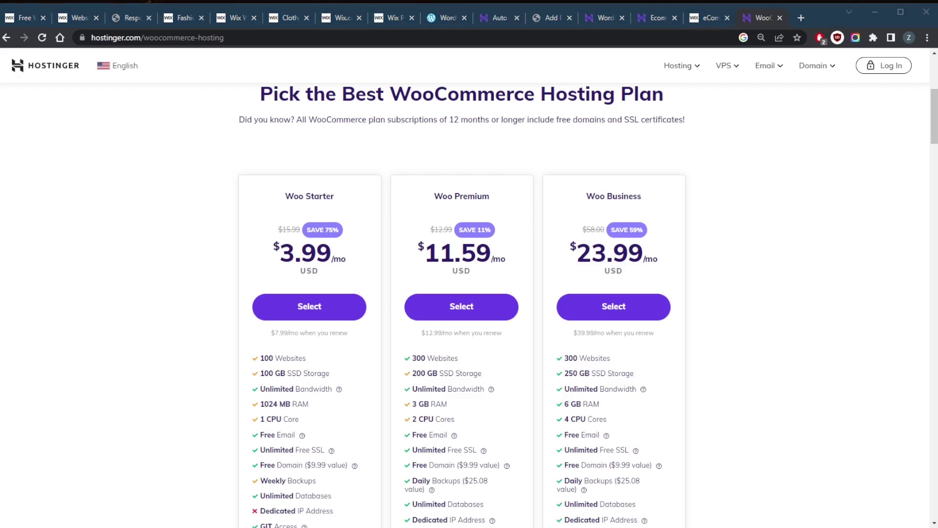
Merge the detached Hostinger SEO article window into the main browser as a new tab
{"action": "left_click_drag", "start_coordinate": [712, 42], "coordinate": [762, 18]}
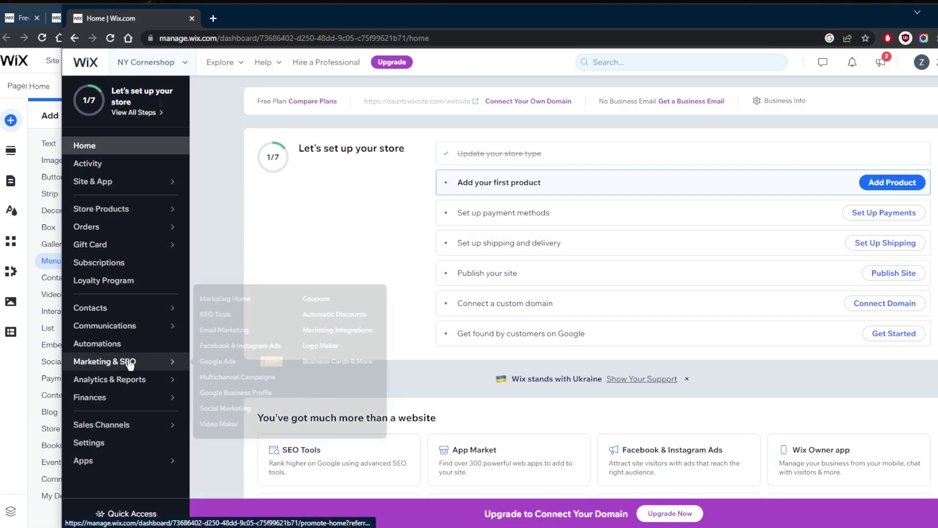
Open Wix's SEO Tools page from Marketing & SEO and scroll through it
{"action": "left_click", "coordinate": [147, 364]}
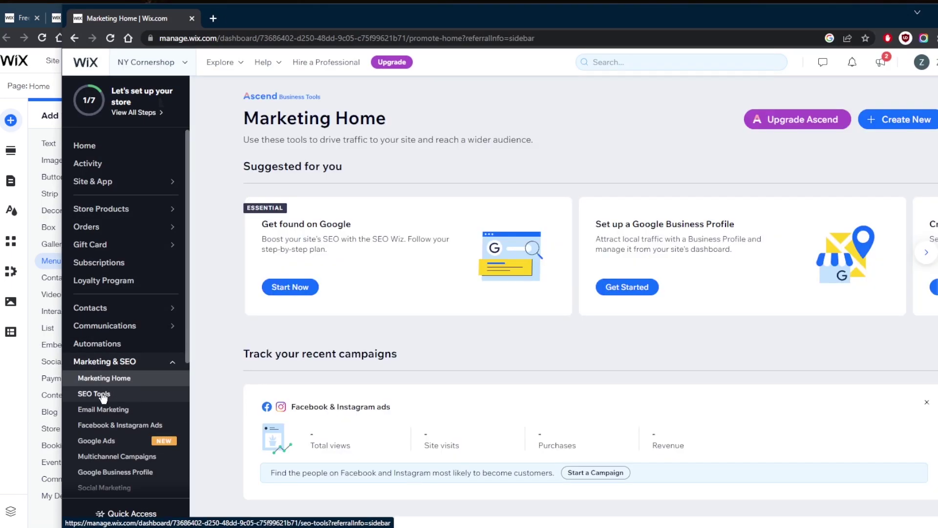
{"action": "left_click", "coordinate": [100, 395]}
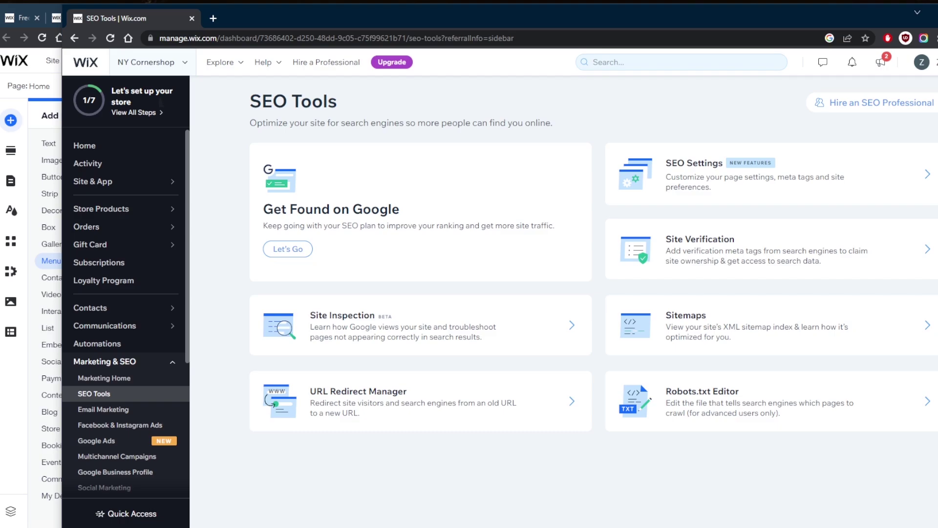
{"action": "scroll", "coordinate": [125, 312], "scroll_direction": "down", "scroll_amount": 4}
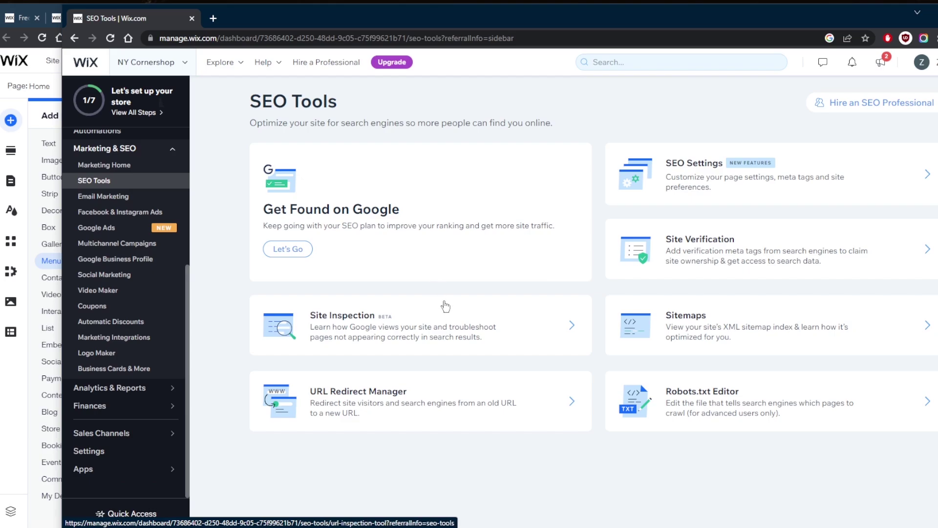
Return to Wix Marketing Home, scroll it, then bring up Hostinger's WordPress SEO article
{"action": "key", "text": "alt+Left"}
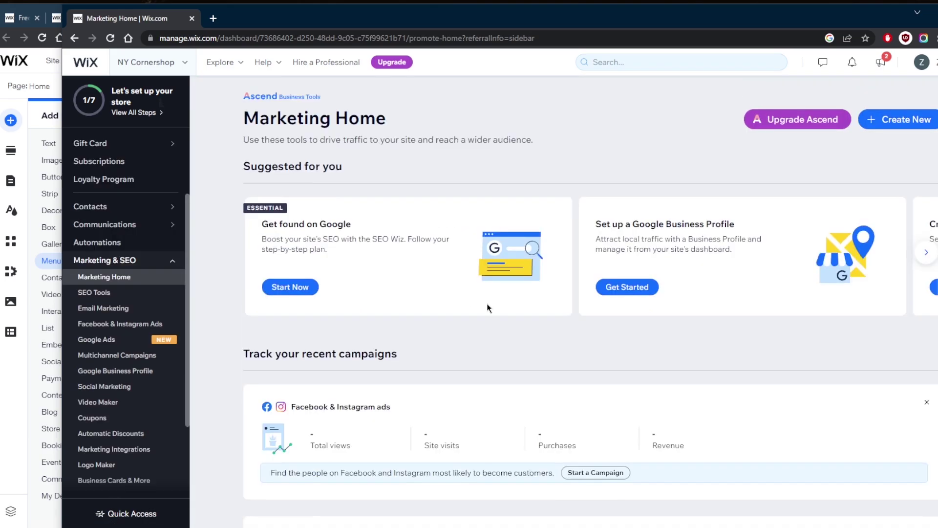
{"action": "scroll", "coordinate": [487, 307], "scroll_direction": "down", "scroll_amount": 7}
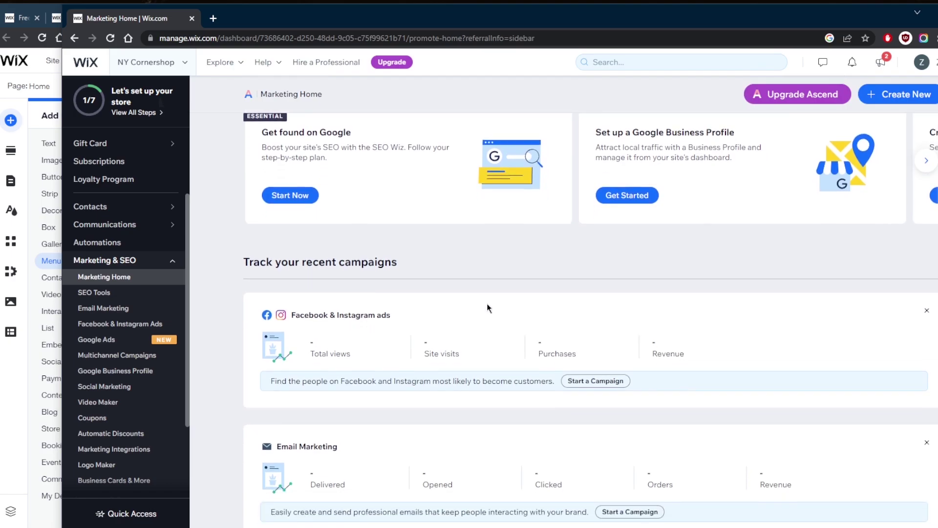
{"action": "scroll", "coordinate": [488, 305], "scroll_direction": "down", "scroll_amount": 8}
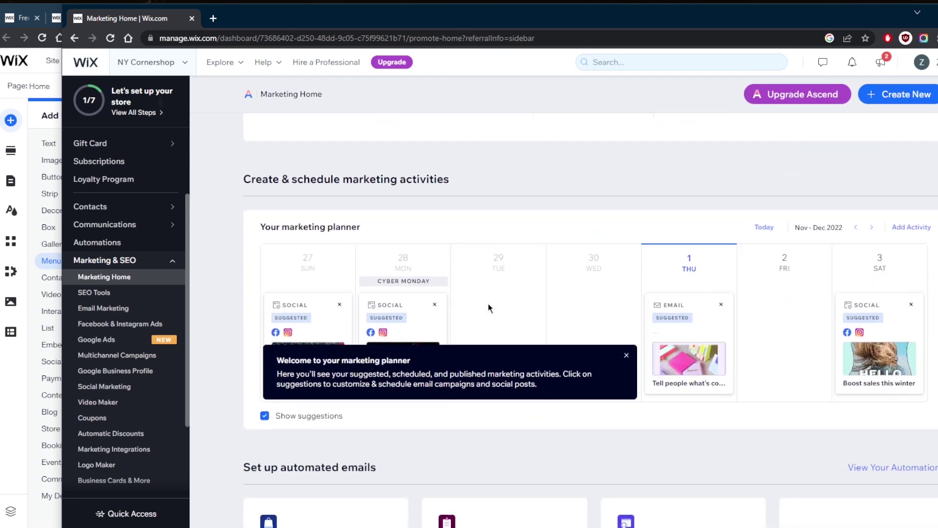
{"action": "key", "text": "alt+Tab"}
{"action": "left_click", "coordinate": [717, 18]}
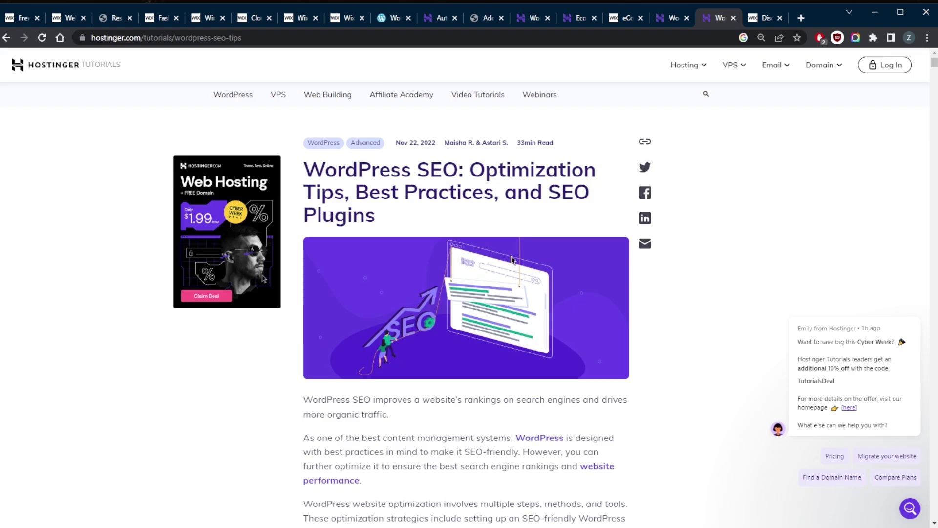
Skim the WordPress SEO article's opening, then search the plugin directory for 'Yoast SEO'
{"action": "scroll", "coordinate": [525, 275], "scroll_direction": "down", "scroll_amount": 6}
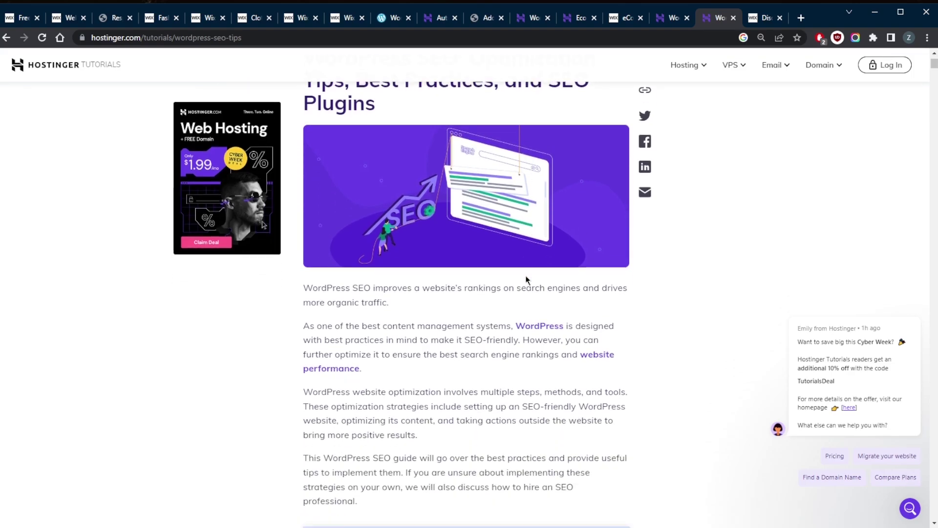
{"action": "scroll", "coordinate": [526, 275], "scroll_direction": "up", "scroll_amount": 6}
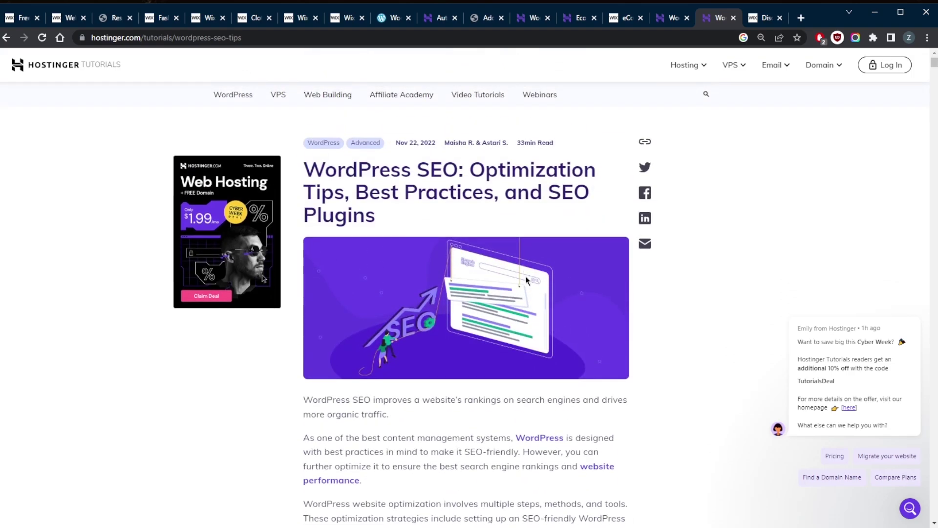
{"action": "scroll", "coordinate": [525, 275], "scroll_direction": "down", "scroll_amount": 3}
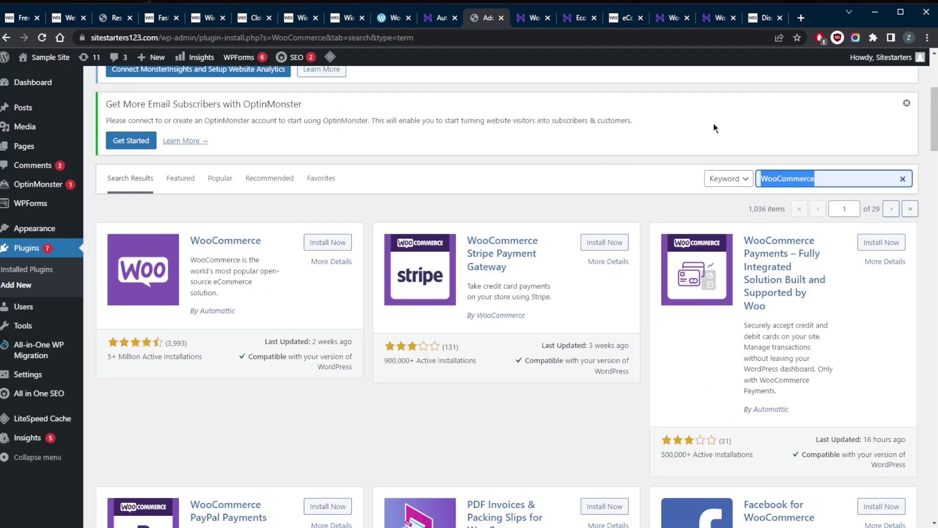
{"action": "type", "text": "Yoast SEO"}
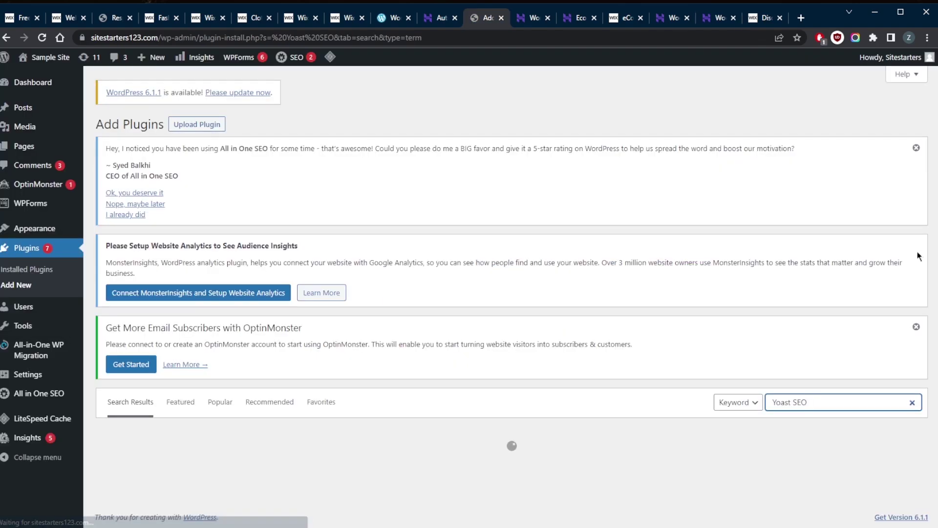
Scroll through the 799 Yoast SEO plugin results, with Yoast SEO listed first
{"action": "scroll", "coordinate": [337, 322], "scroll_direction": "down", "scroll_amount": 3}
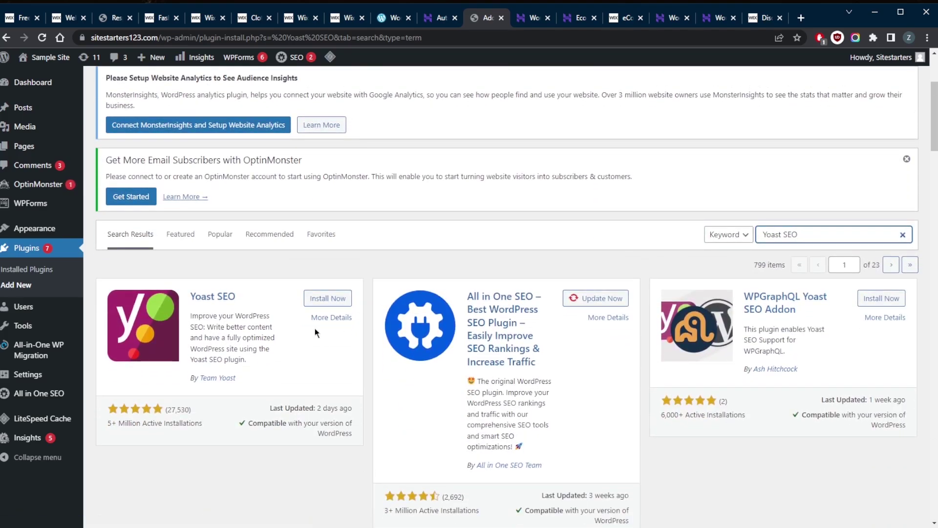
{"action": "scroll", "coordinate": [314, 327], "scroll_direction": "down", "scroll_amount": 2}
{"action": "scroll", "coordinate": [315, 328], "scroll_direction": "up", "scroll_amount": 1}
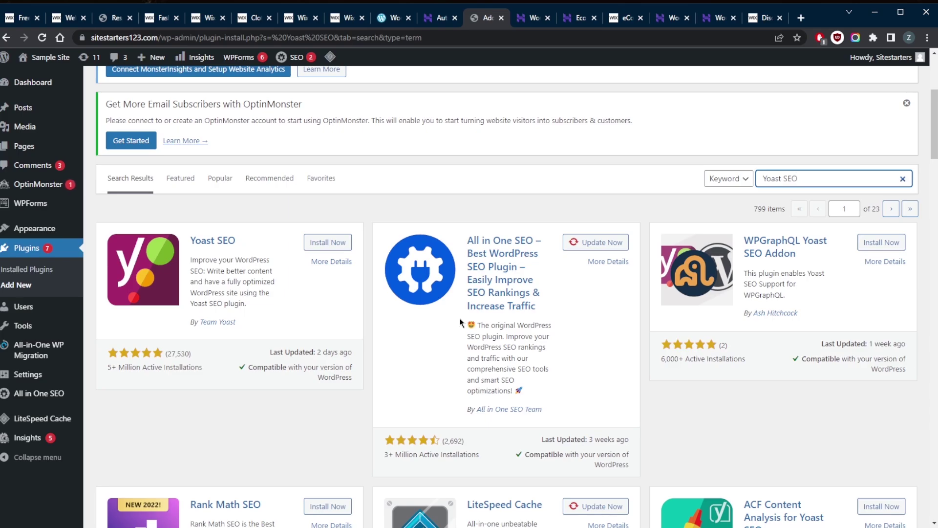
Return to the Wix pricing tab and scroll the Business plans comparison table
{"action": "key", "text": "ctrl+8"}
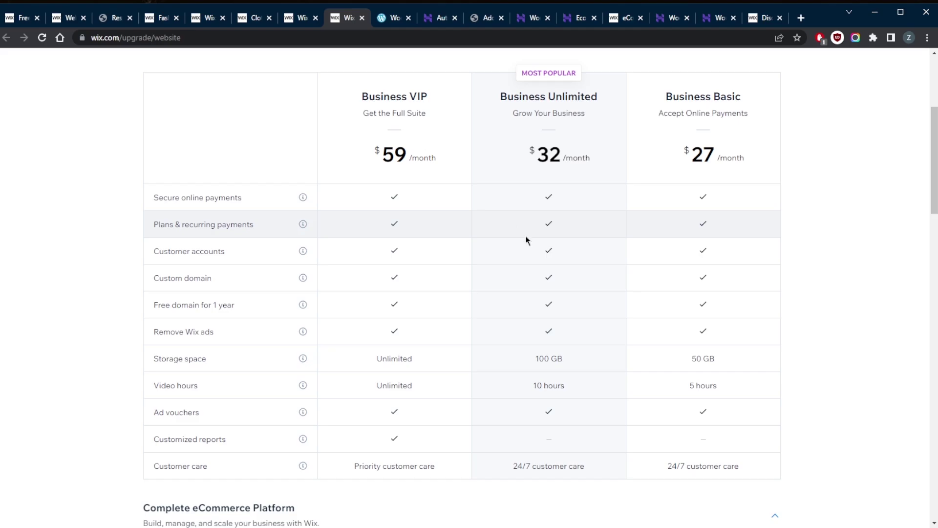
{"action": "scroll", "coordinate": [526, 237], "scroll_direction": "down", "scroll_amount": 4}
{"action": "scroll", "coordinate": [526, 244], "scroll_direction": "up", "scroll_amount": 2}
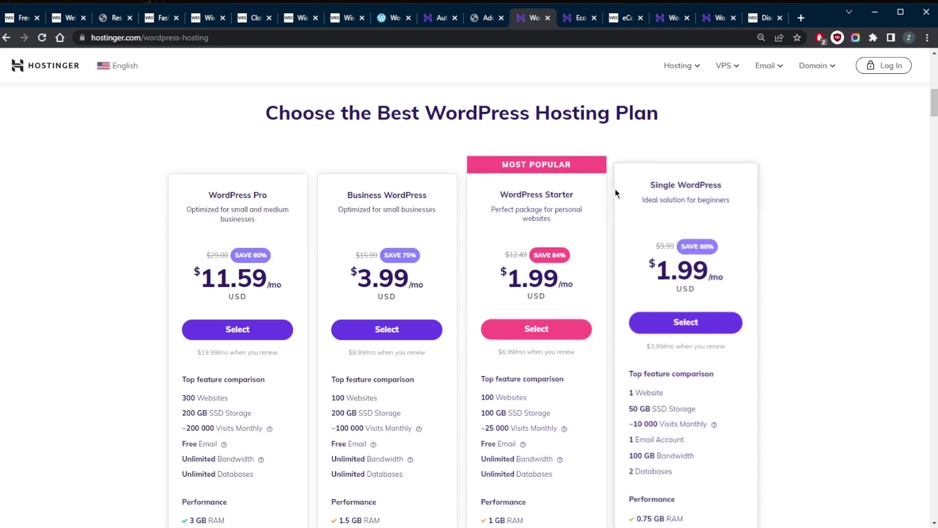
{"action": "scroll", "coordinate": [601, 244], "scroll_direction": "down", "scroll_amount": 3}
{"action": "scroll", "coordinate": [586, 278], "scroll_direction": "down", "scroll_amount": 2}
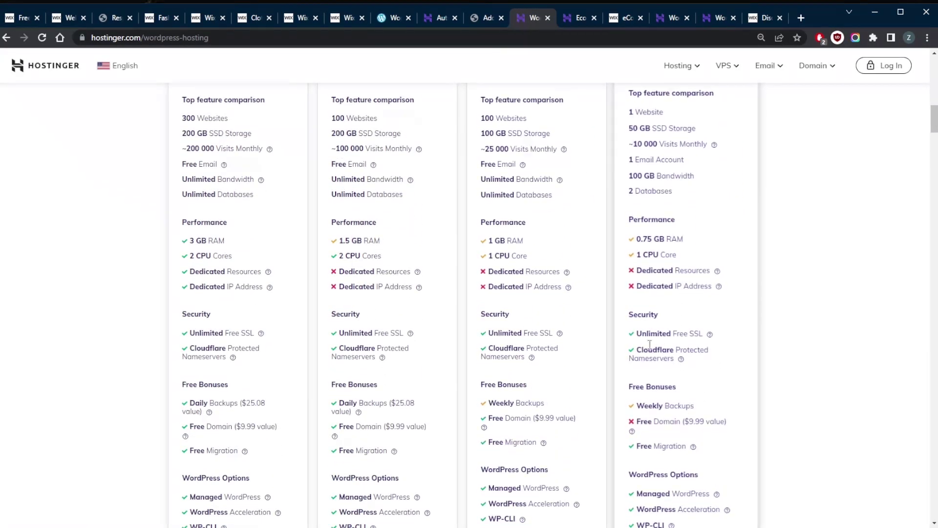
{"action": "scroll", "coordinate": [671, 347], "scroll_direction": "up", "scroll_amount": 5}
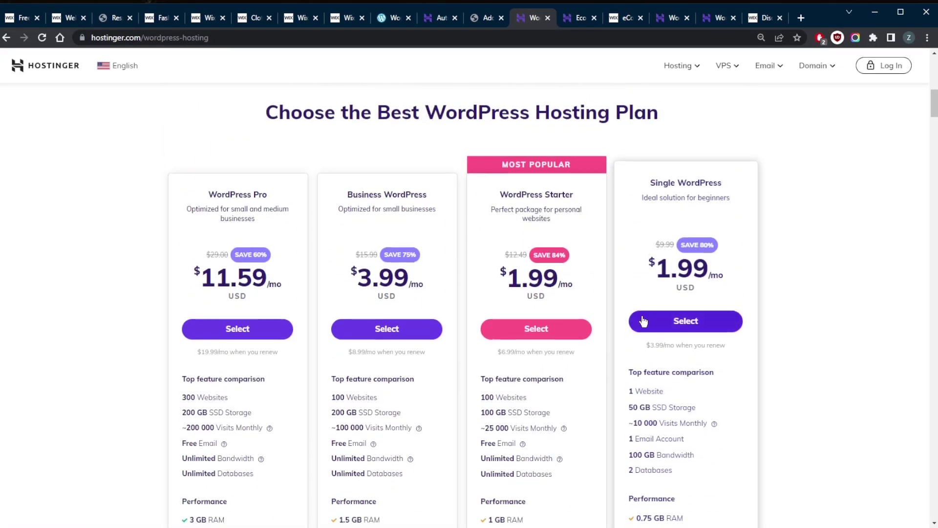
{"action": "scroll", "coordinate": [667, 317], "scroll_direction": "down", "scroll_amount": 6}
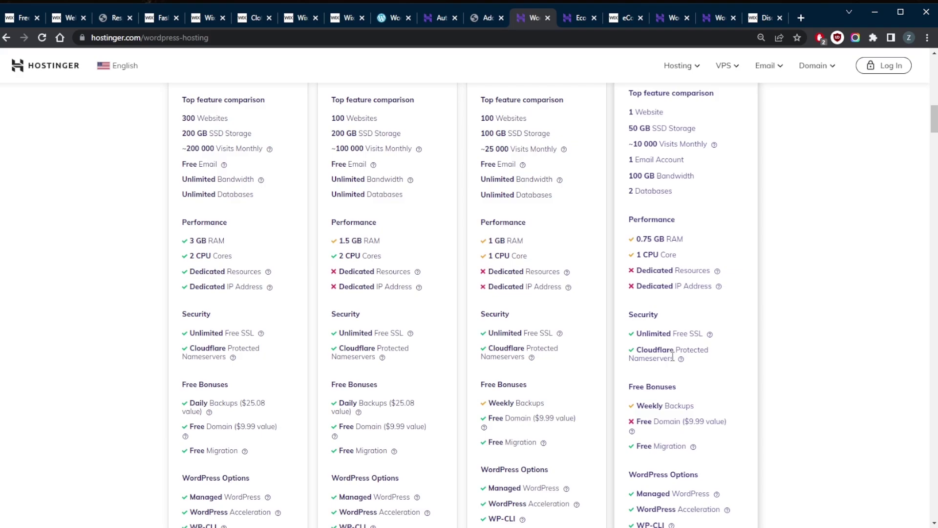
{"action": "scroll", "coordinate": [593, 401], "scroll_direction": "up", "scroll_amount": 5}
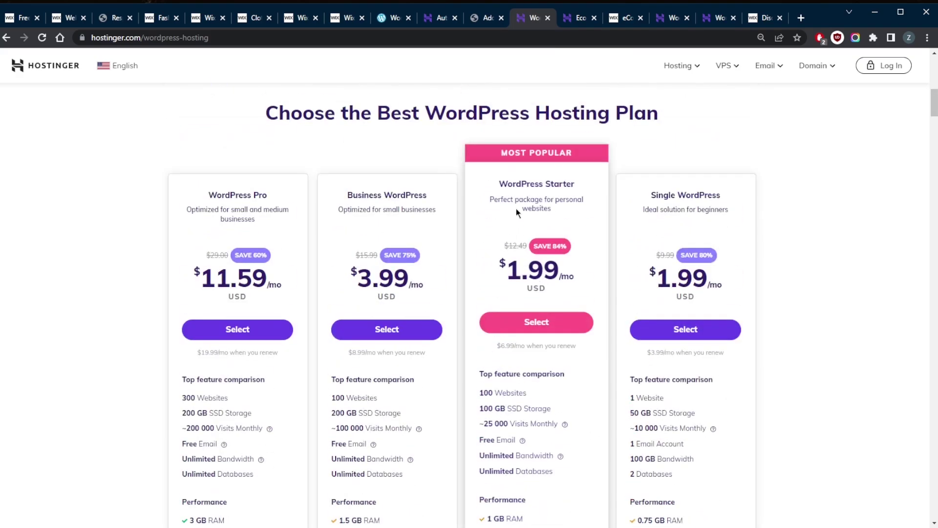
{"action": "scroll", "coordinate": [516, 208], "scroll_direction": "down", "scroll_amount": 7}
{"action": "scroll", "coordinate": [552, 333], "scroll_direction": "up", "scroll_amount": 1}
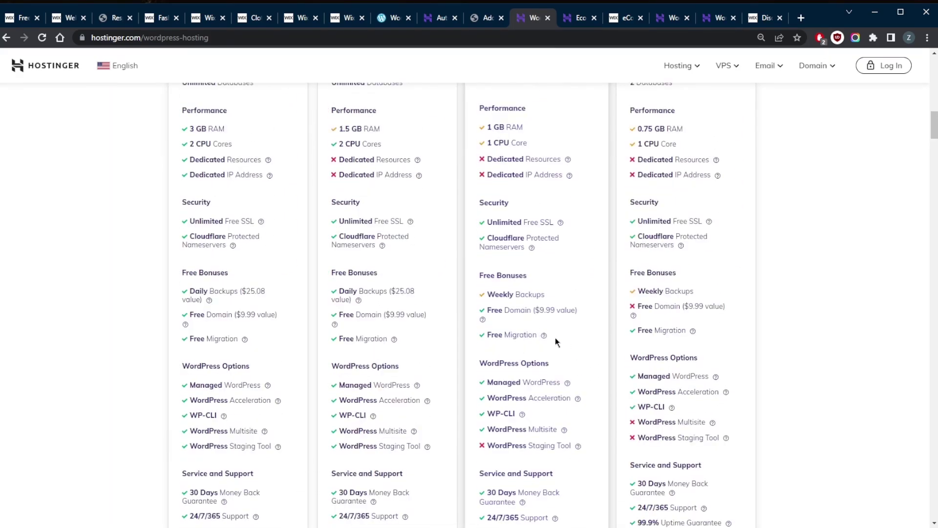
{"action": "scroll", "coordinate": [562, 323], "scroll_direction": "up", "scroll_amount": 8}
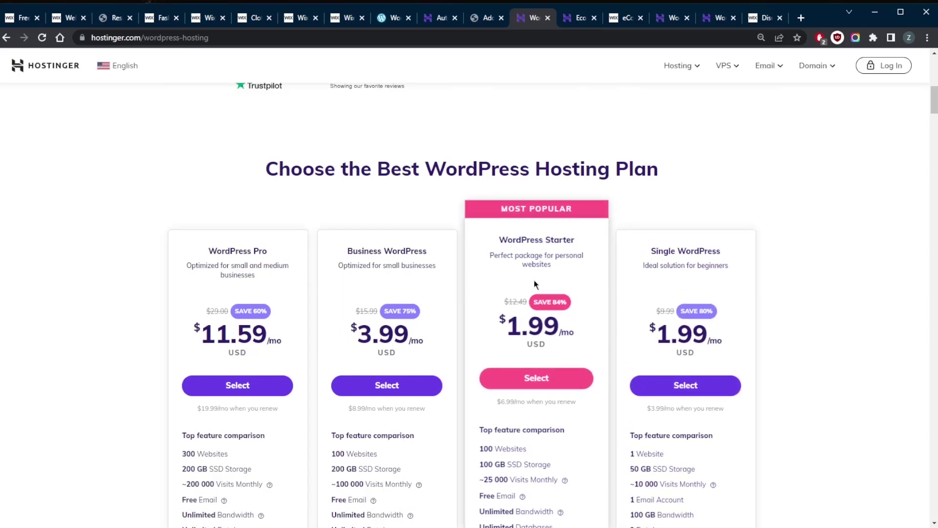
{"action": "scroll", "coordinate": [488, 285], "scroll_direction": "down", "scroll_amount": 2}
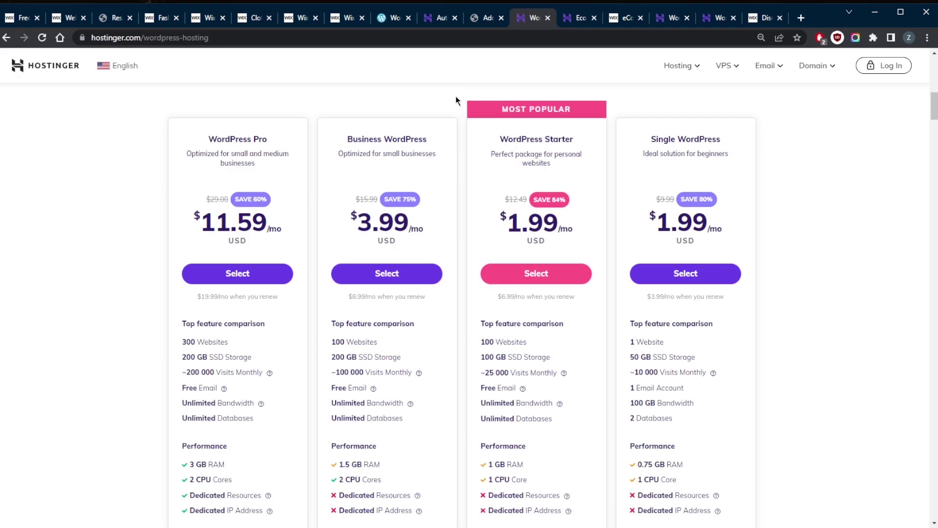
View the Wix eCommerce page, then the Wix website design page
{"action": "left_click", "coordinate": [665, 18]}
{"action": "left_click", "coordinate": [625, 17]}
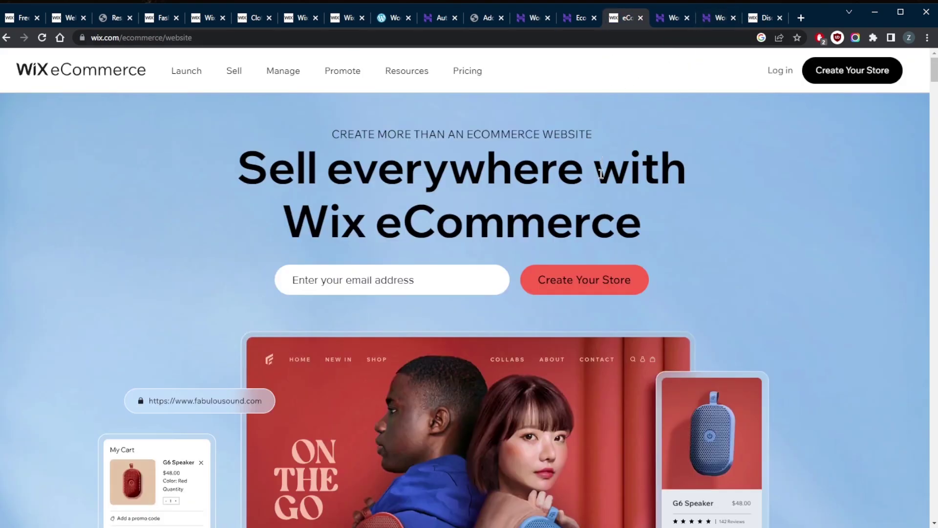
{"action": "left_click", "coordinate": [532, 19]}
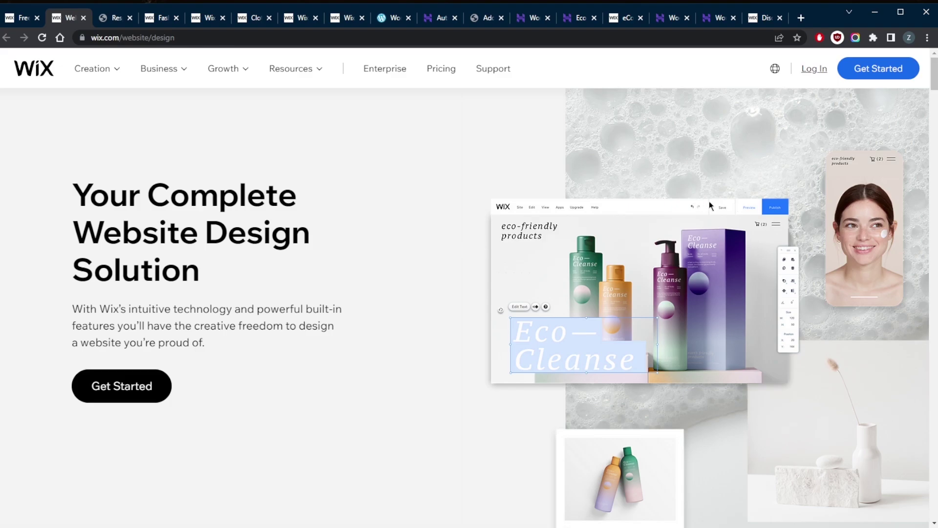
{"action": "left_click", "coordinate": [524, 19]}
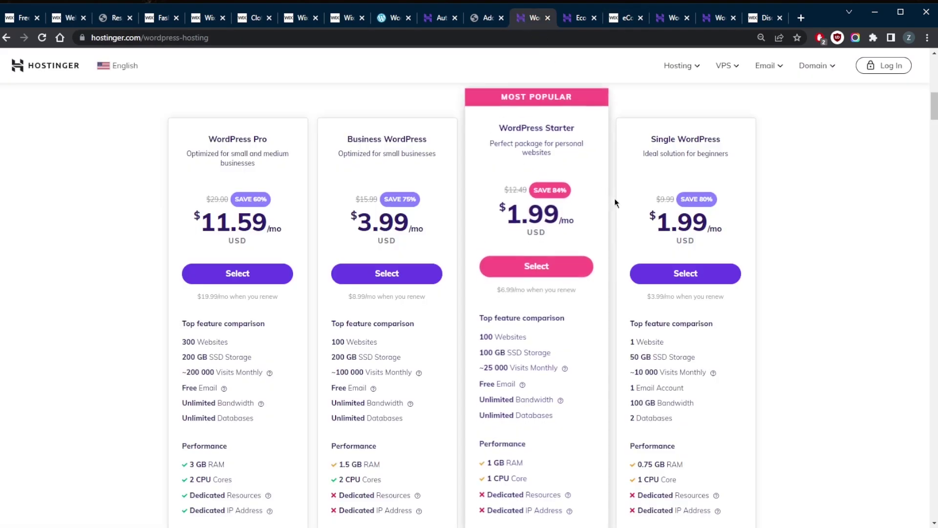
{"action": "scroll", "coordinate": [555, 235], "scroll_direction": "down", "scroll_amount": 10}
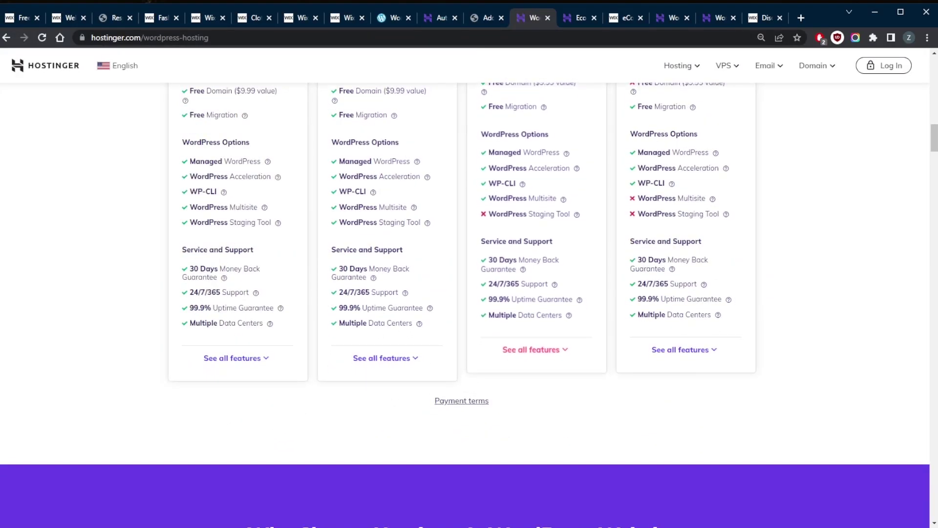
{"action": "scroll", "coordinate": [500, 290], "scroll_direction": "up", "scroll_amount": 15}
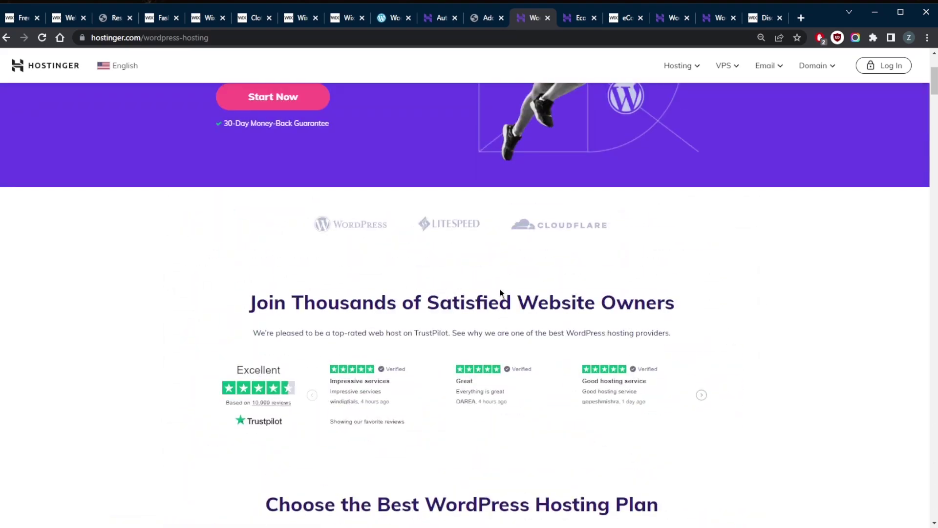
{"action": "scroll", "coordinate": [500, 288], "scroll_direction": "up", "scroll_amount": 4}
{"action": "scroll", "coordinate": [500, 288], "scroll_direction": "down", "scroll_amount": 8}
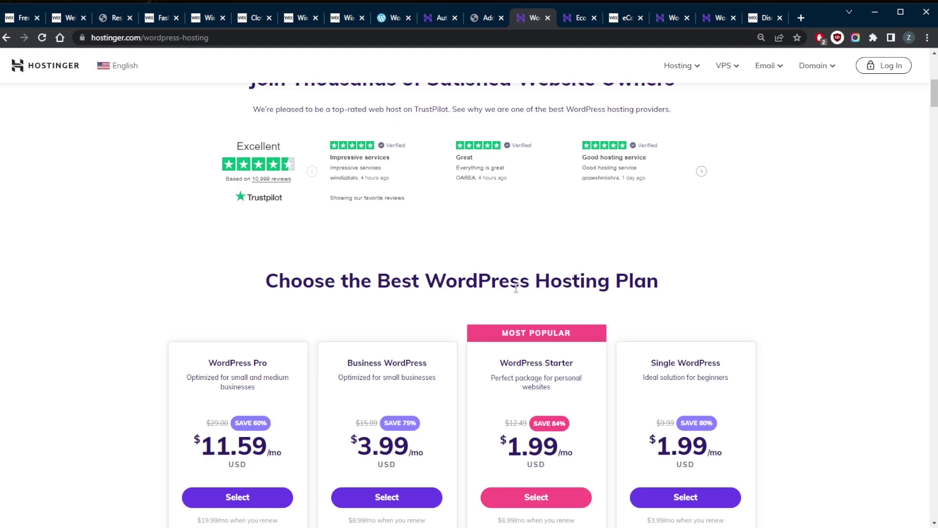
{"action": "scroll", "coordinate": [549, 253], "scroll_direction": "down", "scroll_amount": 3}
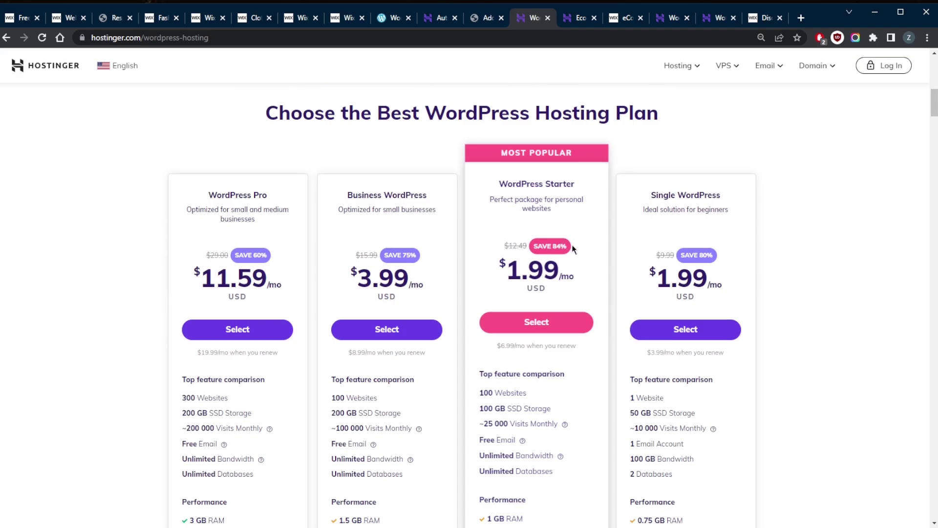
Show the Yoast SEO plugin results, glance at Hostinger's plans, then select the search term
{"action": "left_click", "coordinate": [482, 18]}
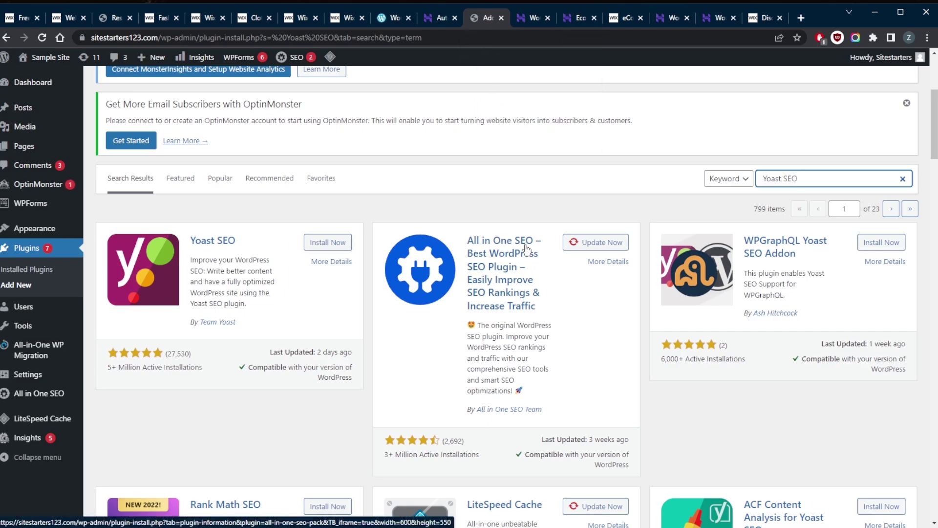
{"action": "key", "text": "ctrl+Tab"}
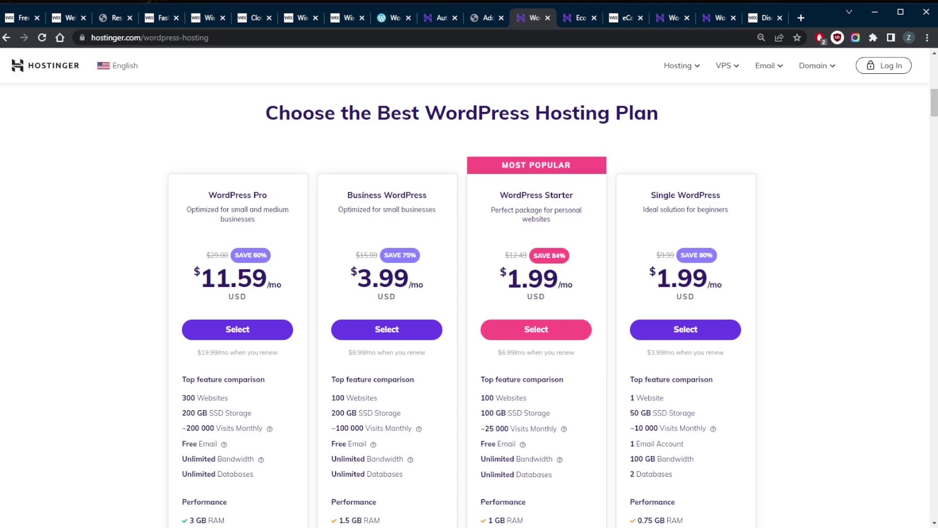
{"action": "left_click", "coordinate": [481, 18]}
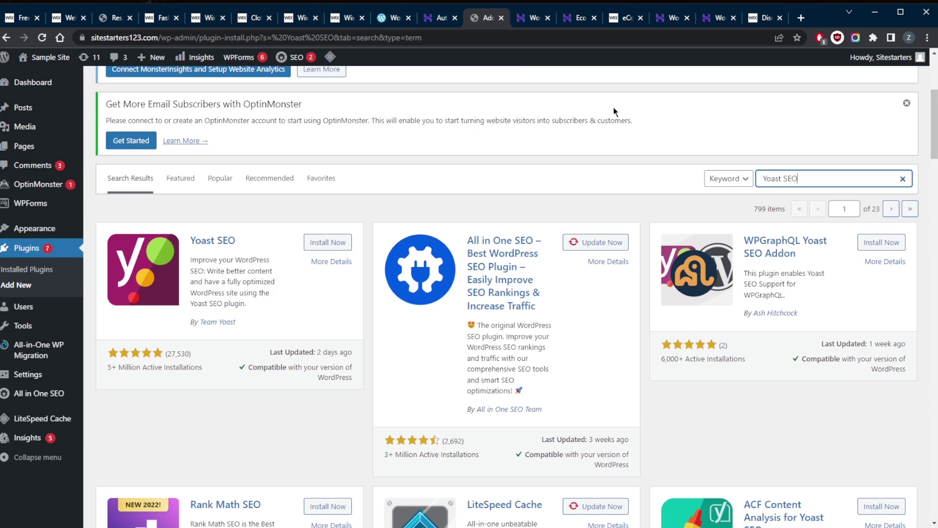
{"action": "key", "text": "ctrl+a"}
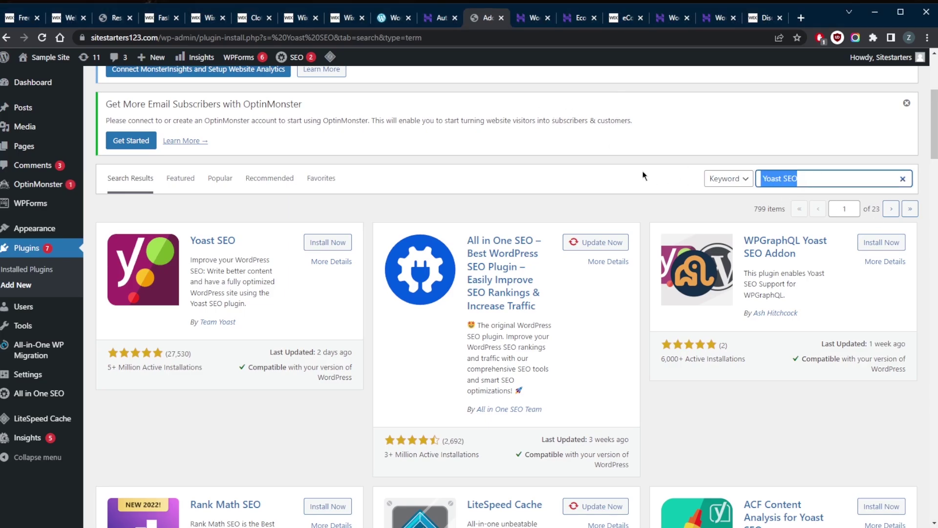
Replace the plugin search with 'eCommerce', then scroll the Wix Business and eCommerce plans
{"action": "type", "text": "eCommerce"}
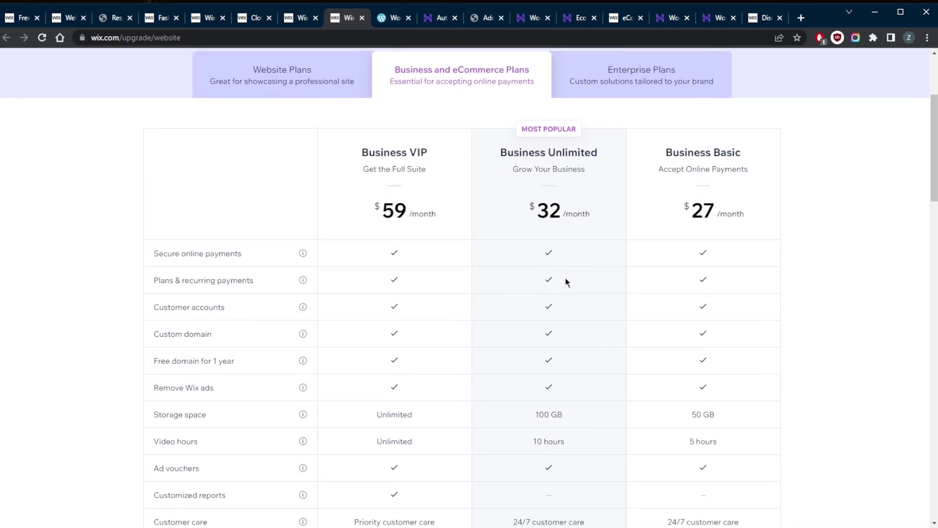
{"action": "scroll", "coordinate": [562, 293], "scroll_direction": "up", "scroll_amount": 1}
{"action": "scroll", "coordinate": [559, 300], "scroll_direction": "down", "scroll_amount": 2}
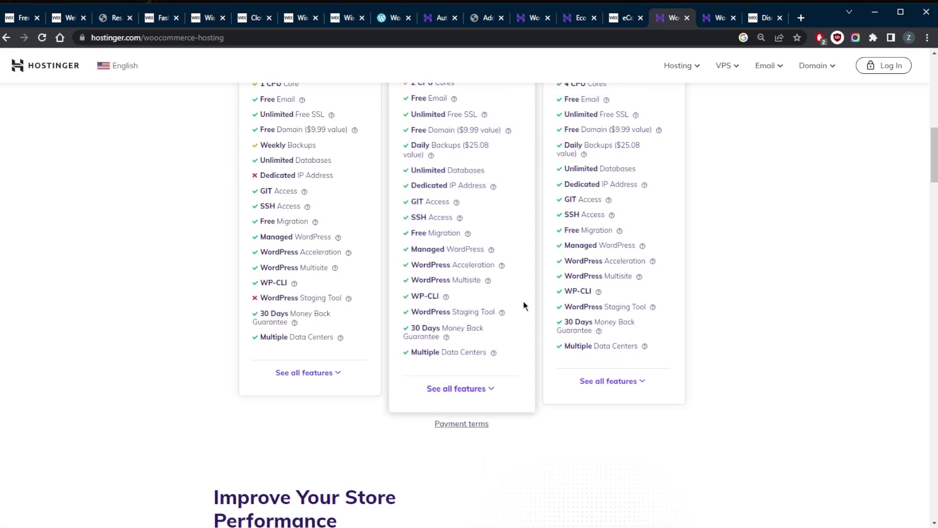
Scroll through Hostinger's WooCommerce and WordPress hosting plans, ending on four plans from $1.99/mo
{"action": "scroll", "coordinate": [523, 301], "scroll_direction": "up", "scroll_amount": 1}
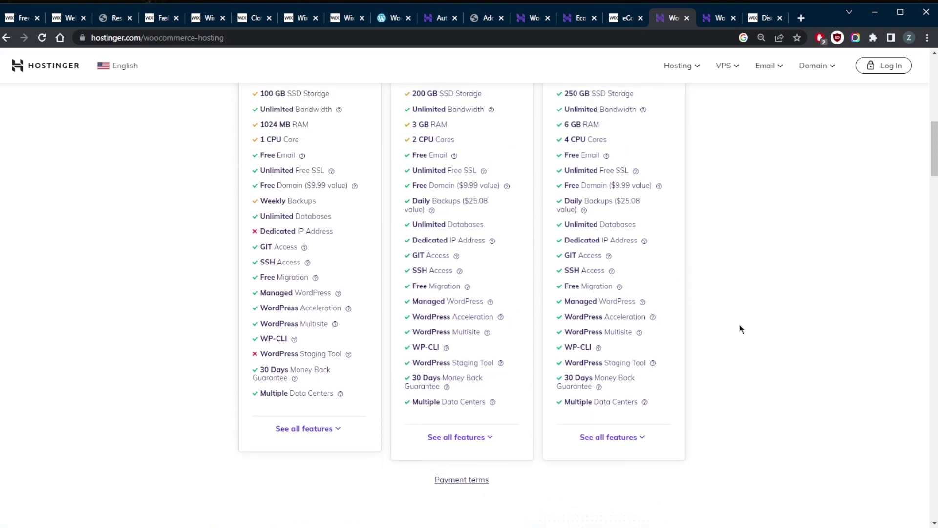
{"action": "scroll", "coordinate": [729, 329], "scroll_direction": "up", "scroll_amount": 10}
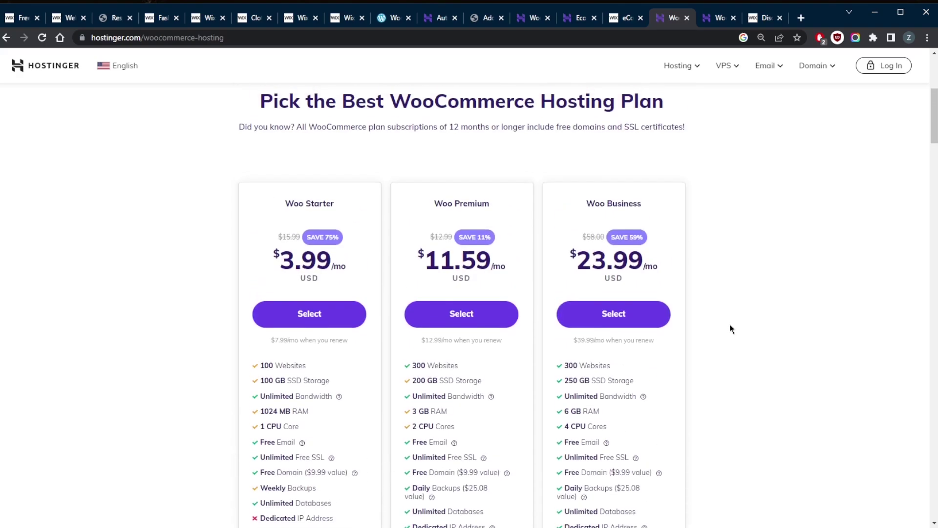
{"action": "scroll", "coordinate": [725, 339], "scroll_direction": "down", "scroll_amount": 3}
{"action": "scroll", "coordinate": [725, 339], "scroll_direction": "up", "scroll_amount": 3}
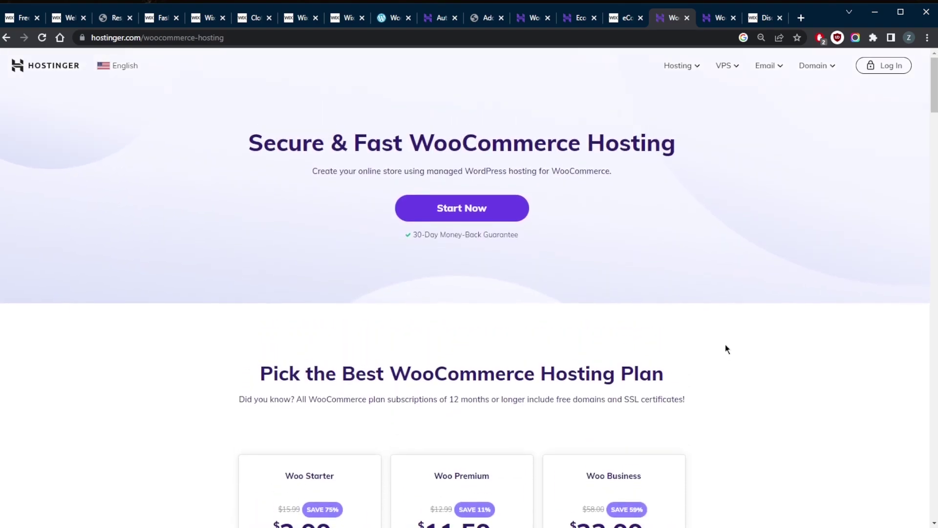
{"action": "scroll", "coordinate": [725, 344], "scroll_direction": "down", "scroll_amount": 6}
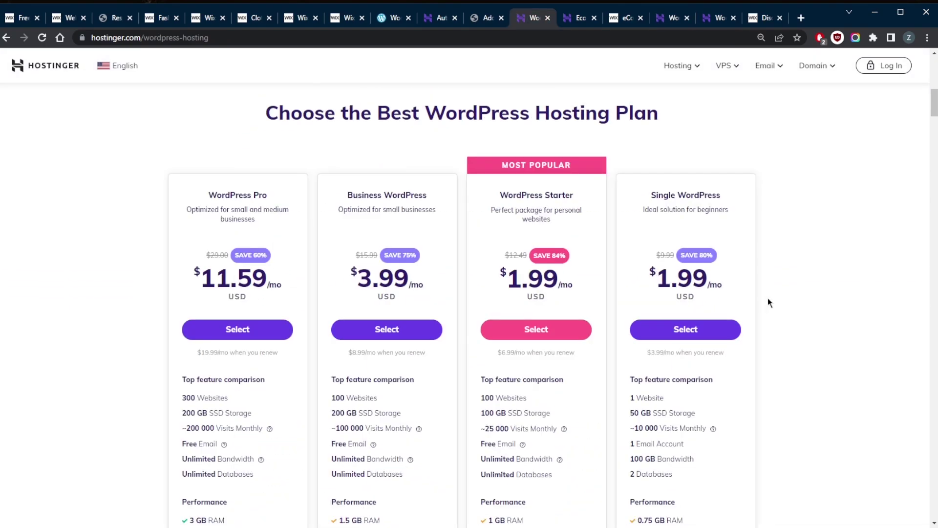
{"action": "scroll", "coordinate": [767, 297], "scroll_direction": "down", "scroll_amount": 3}
{"action": "scroll", "coordinate": [786, 319], "scroll_direction": "up", "scroll_amount": 2}
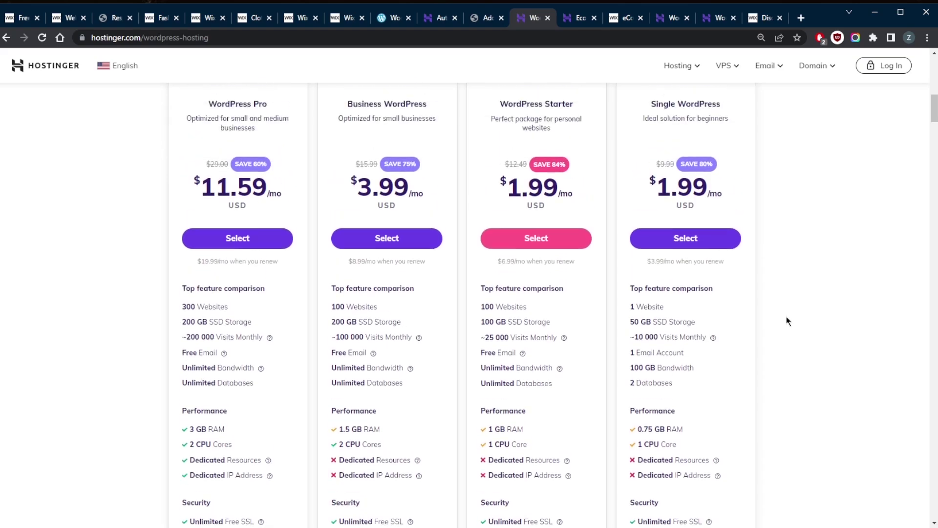
{"action": "scroll", "coordinate": [800, 314], "scroll_direction": "down", "scroll_amount": 4}
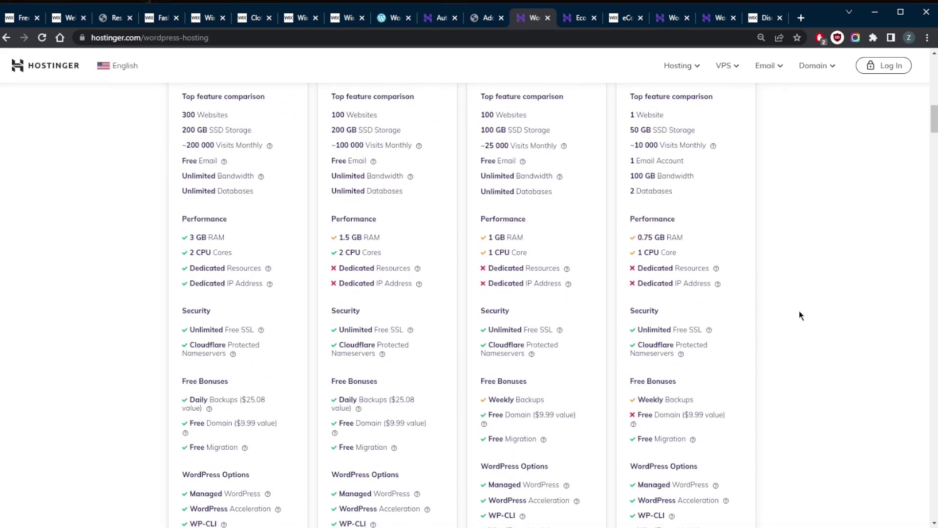
{"action": "scroll", "coordinate": [799, 312], "scroll_direction": "down", "scroll_amount": 2}
{"action": "scroll", "coordinate": [799, 313], "scroll_direction": "up", "scroll_amount": 8}
{"action": "scroll", "coordinate": [798, 310], "scroll_direction": "down", "scroll_amount": 1}
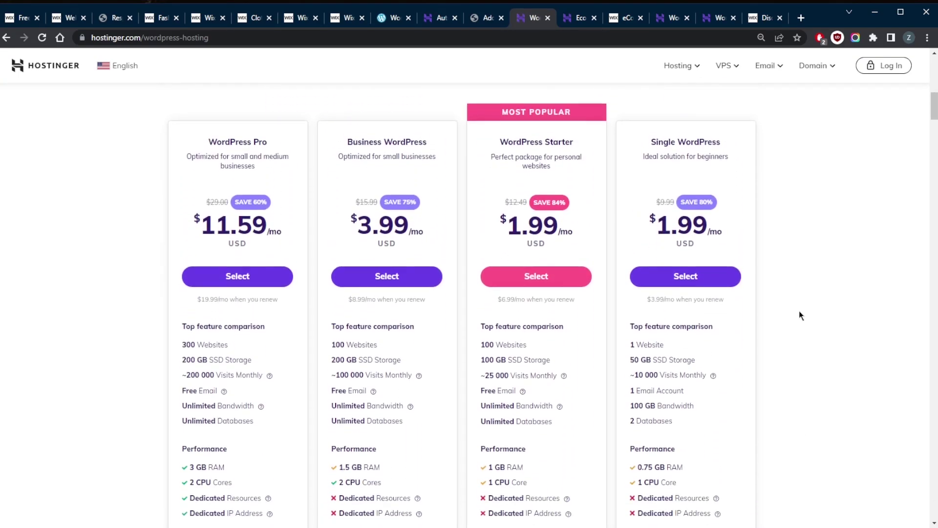
{"action": "scroll", "coordinate": [798, 310], "scroll_direction": "up", "scroll_amount": 1}
{"action": "scroll", "coordinate": [800, 311], "scroll_direction": "down", "scroll_amount": 7}
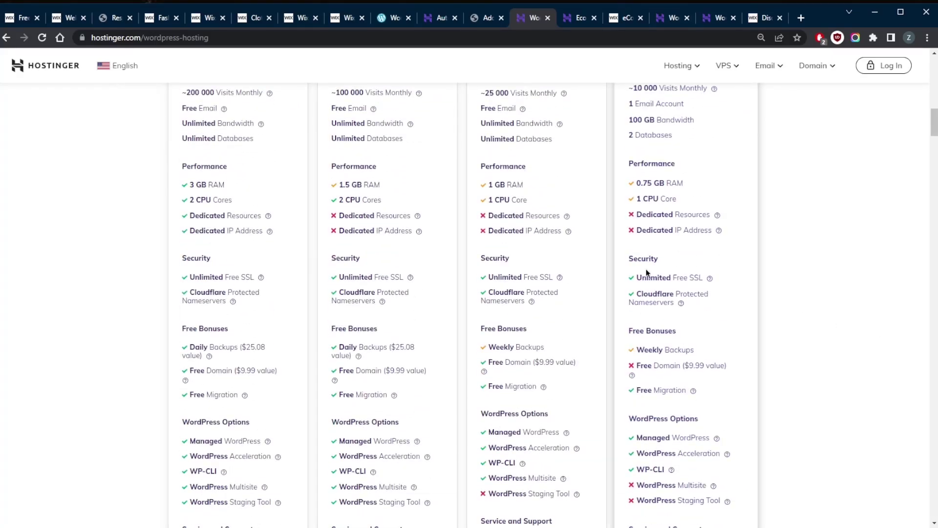
{"action": "scroll", "coordinate": [646, 272], "scroll_direction": "up", "scroll_amount": 10}
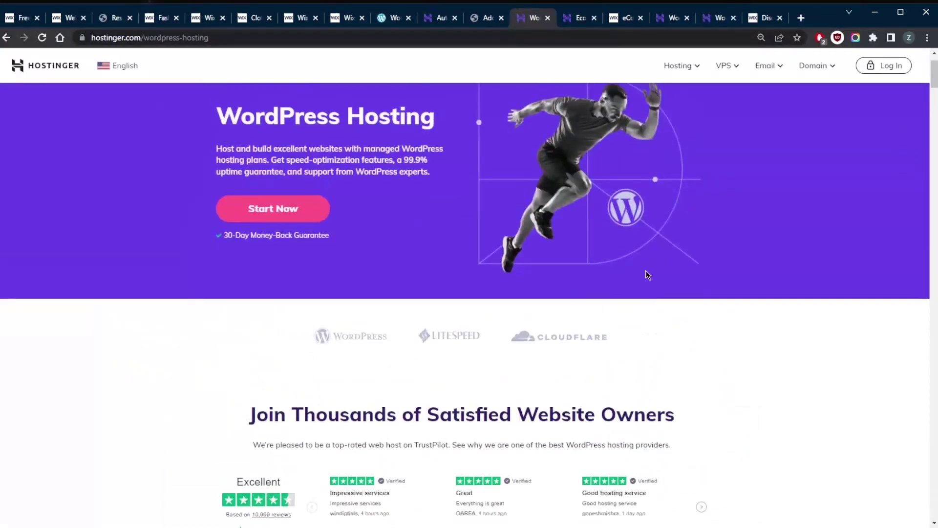